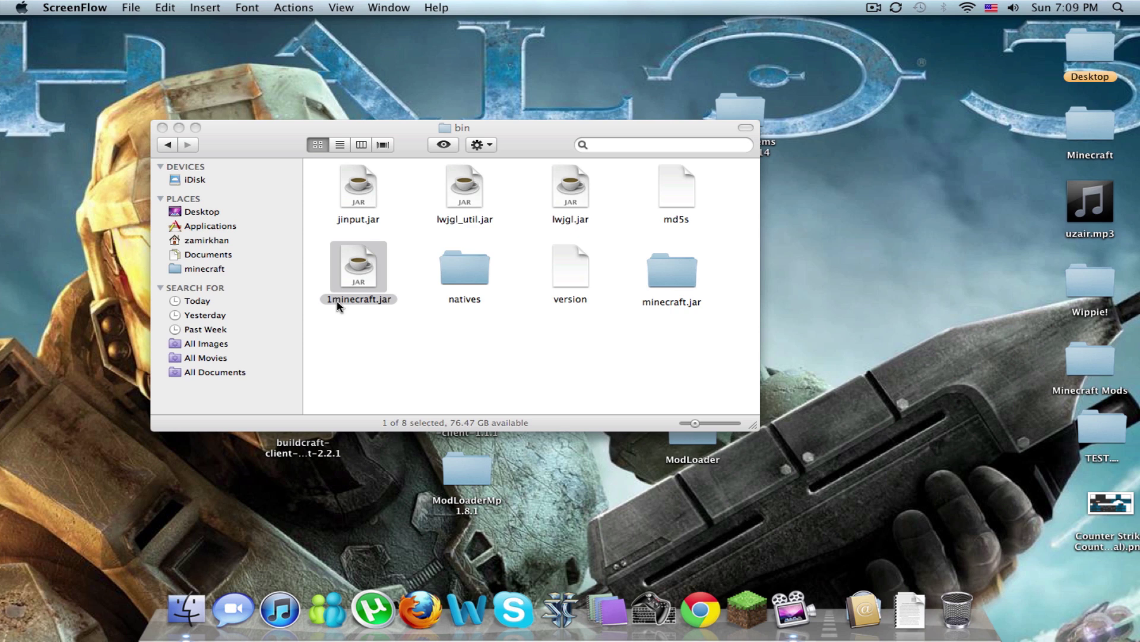
# Step: Check the Open With options for 1minecraft.jar and point out the file in the bin folder
pyautogui.rightClick(351, 262)
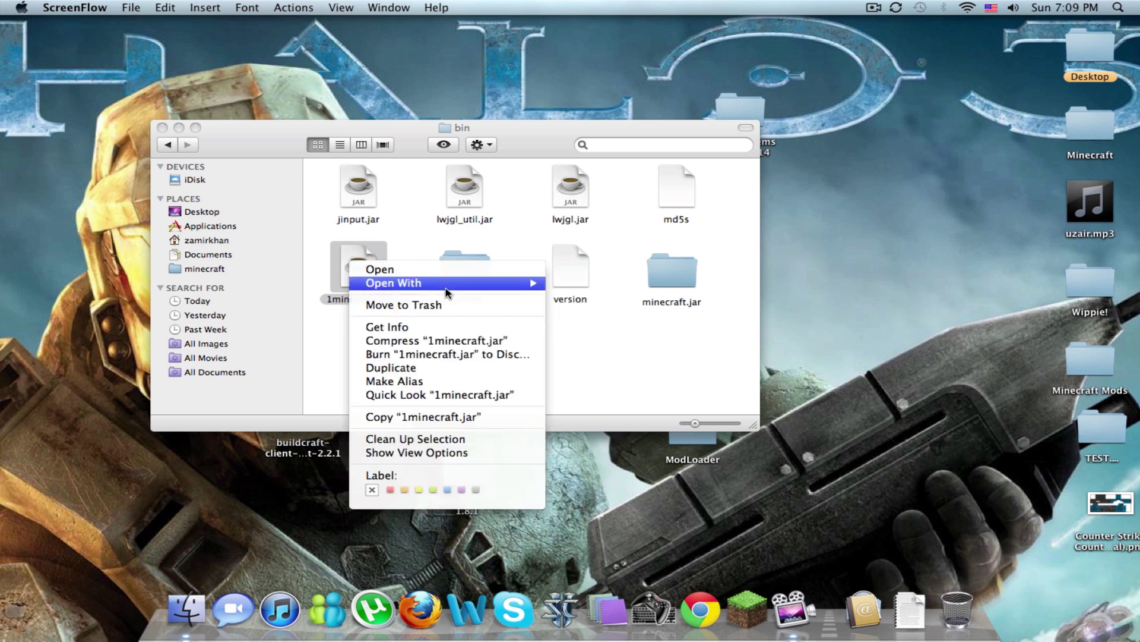
pyautogui.moveTo(522, 283)
pyautogui.click(611, 308)
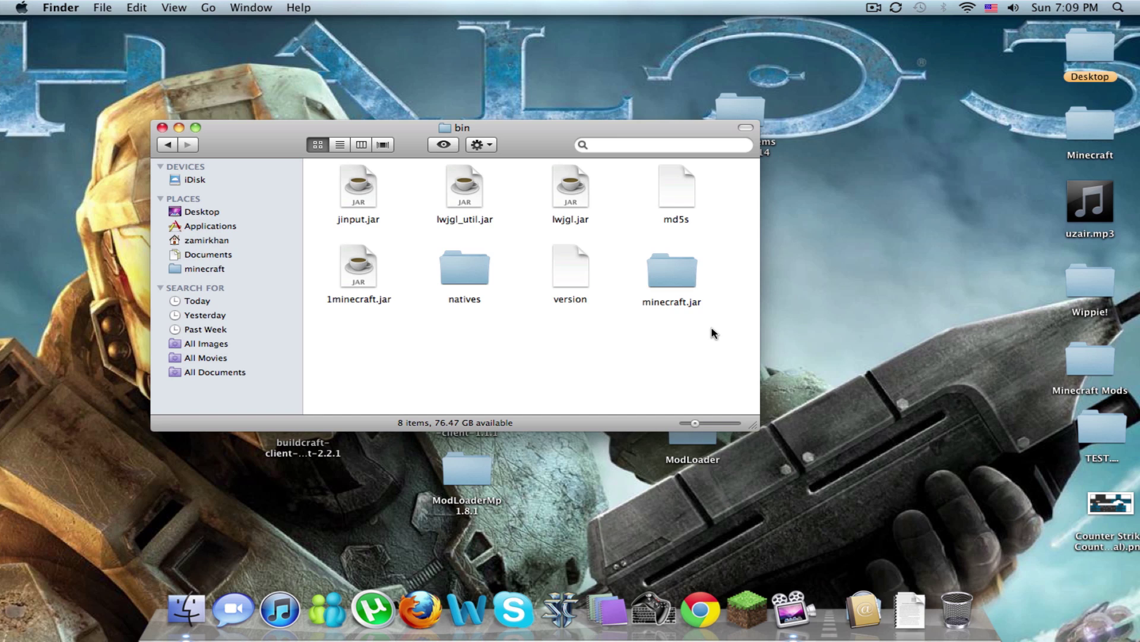
pyautogui.click(437, 298)
pyautogui.moveTo(409, 326); pyautogui.dragTo(290, 242)
pyautogui.moveTo(440, 338); pyautogui.dragTo(301, 251)
pyautogui.click(383, 333)
# Step: Open the minecraft.jar folder, inspect the contents of its META-INF folder, and return to minecraft.jar
pyautogui.doubleClick(661, 284)
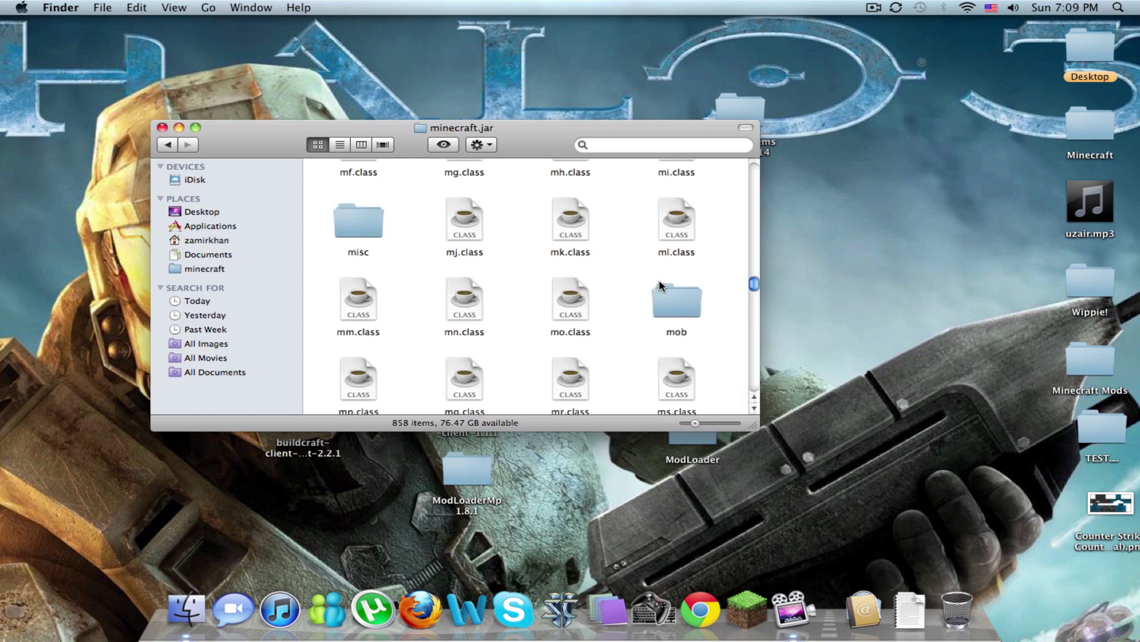
pyautogui.scroll(-10, 491, 323)
pyautogui.scroll(5, 512, 325)
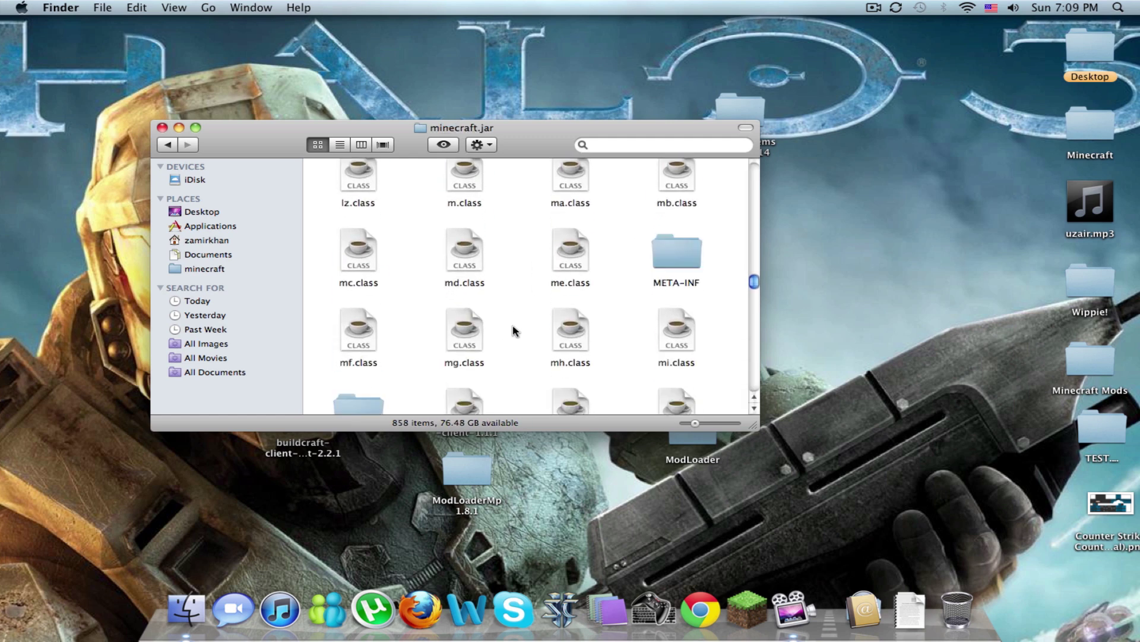
pyautogui.click(691, 348)
pyautogui.doubleClick(689, 348)
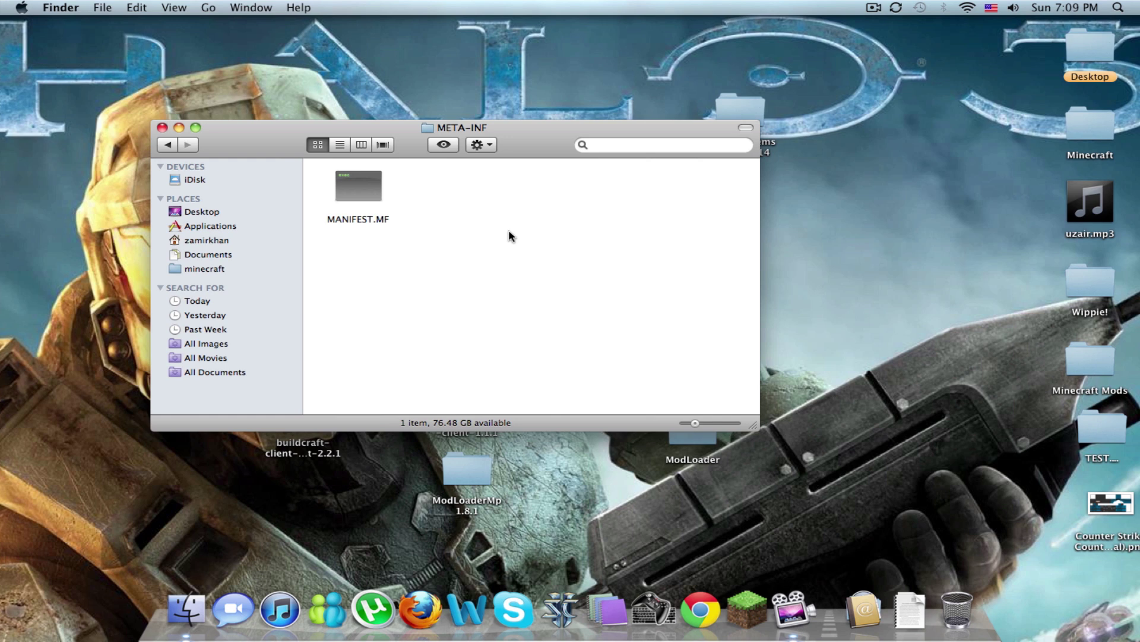
pyautogui.moveTo(644, 242); pyautogui.dragTo(425, 164)
pyautogui.moveTo(629, 275); pyautogui.dragTo(439, 197)
pyautogui.moveTo(605, 257); pyautogui.dragTo(423, 192)
pyautogui.moveTo(567, 258); pyautogui.dragTo(364, 202)
pyautogui.click(168, 145)
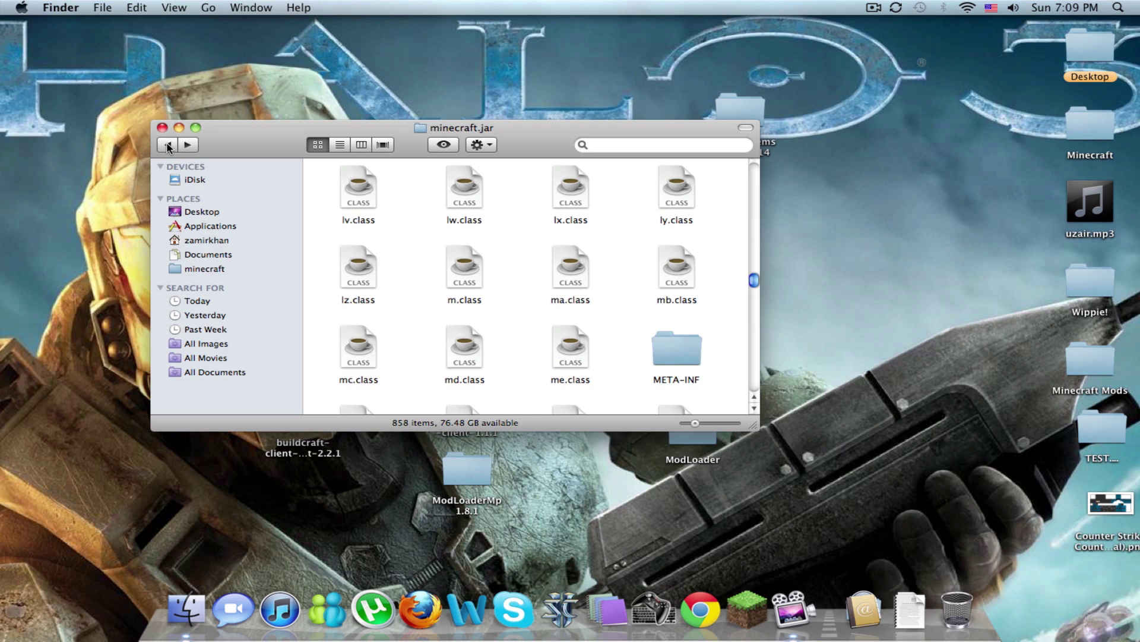
# Step: Move the minecraft.jar window clear of the desktop mod folders, and review all files in the ModLoader folder
pyautogui.moveTo(457, 126); pyautogui.dragTo(532, 38)
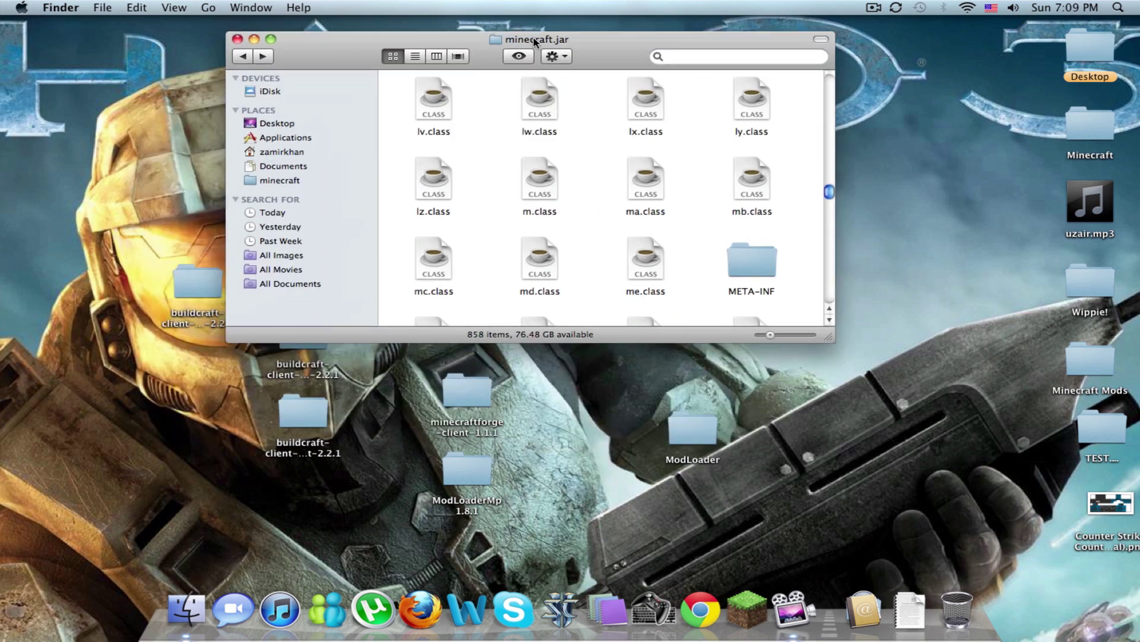
pyautogui.moveTo(775, 523); pyautogui.dragTo(454, 383)
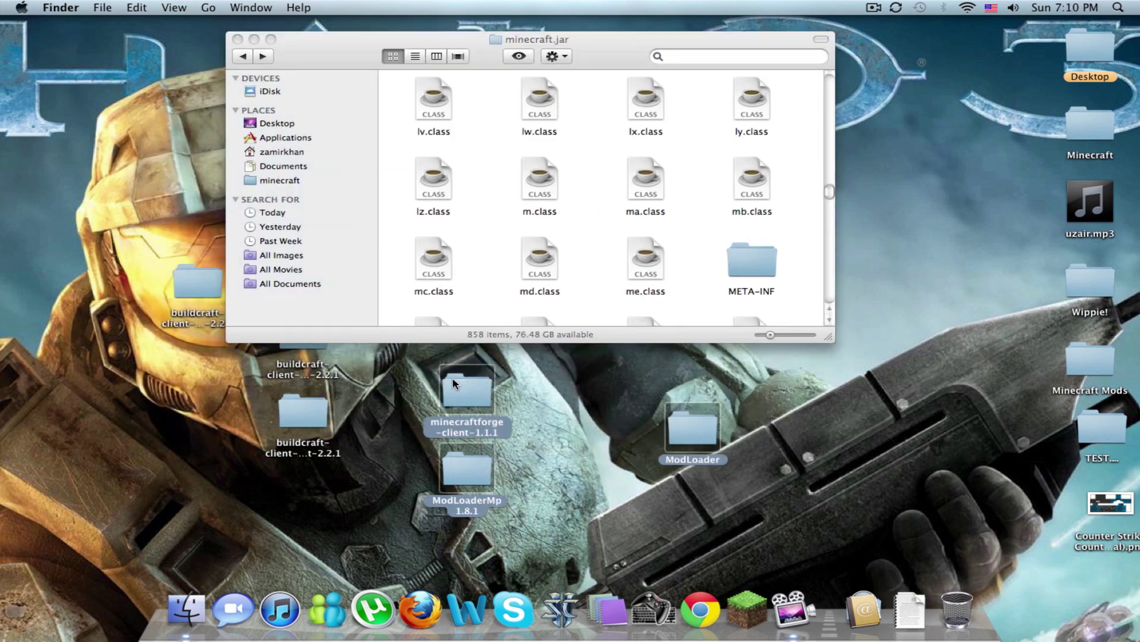
pyautogui.click(604, 457)
pyautogui.doubleClick(691, 431)
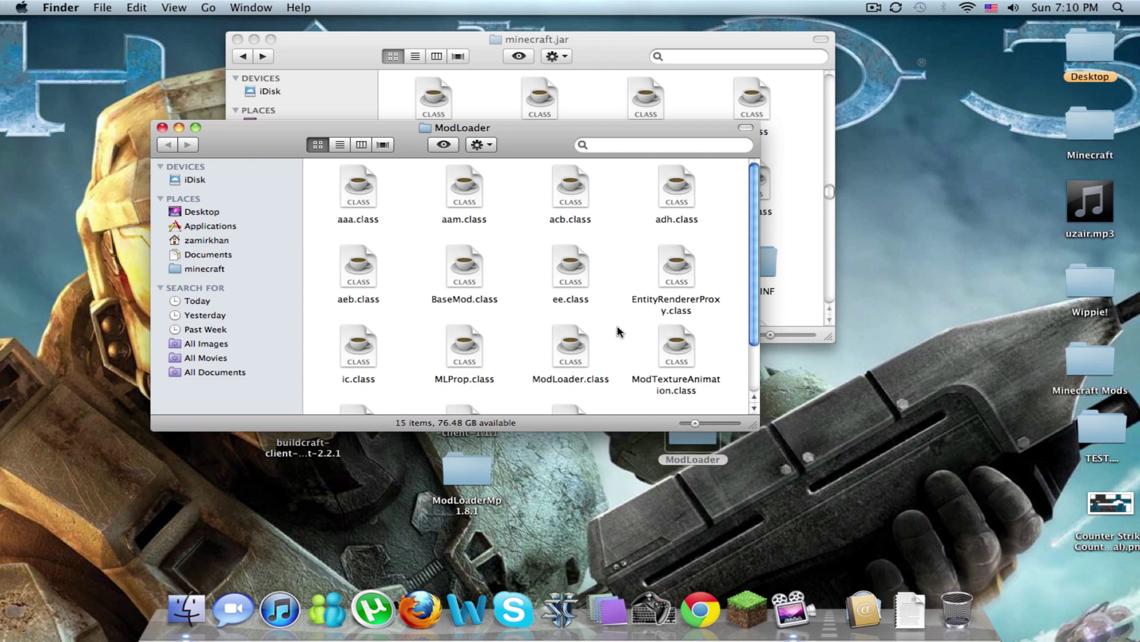
pyautogui.scroll(-2, 672, 369)
pyautogui.press('super+a')
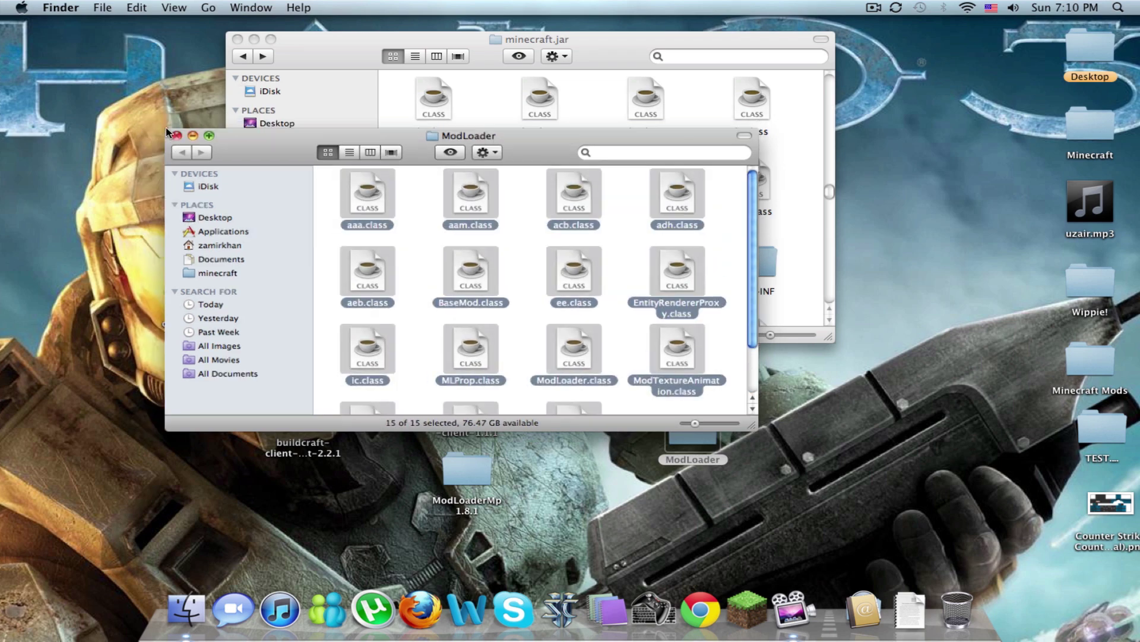
pyautogui.click(162, 127)
# Step: Review the class files in the desktop's minecraftforge-client-1.1.1 folder and close it
pyautogui.doubleClick(473, 396)
pyautogui.scroll(-5, 720, 305)
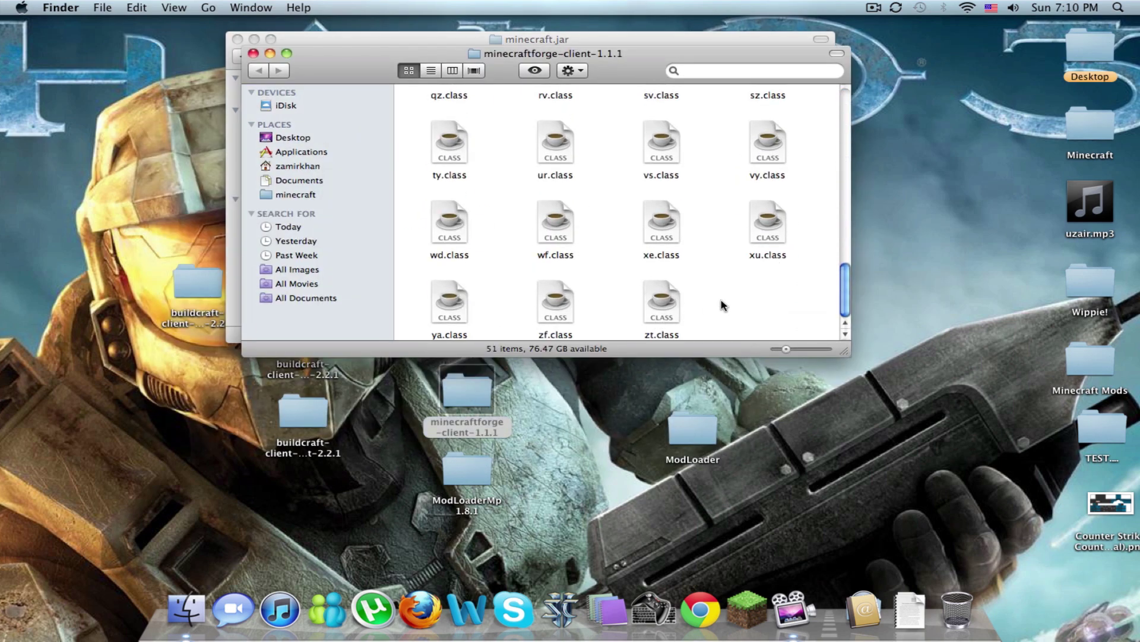
pyautogui.moveTo(772, 336); pyautogui.dragTo(297, 3)
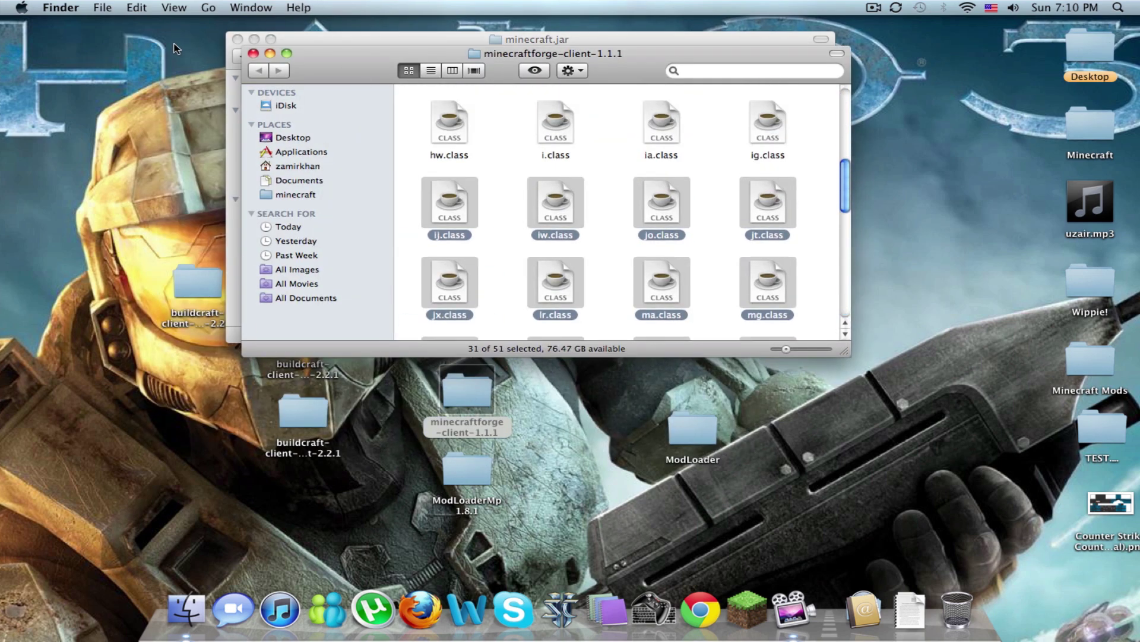
pyautogui.click(253, 53)
# Step: Open the desktop's ModLoaderMp 1.8.1 folder, select all its class files, and close the folder
pyautogui.doubleClick(467, 469)
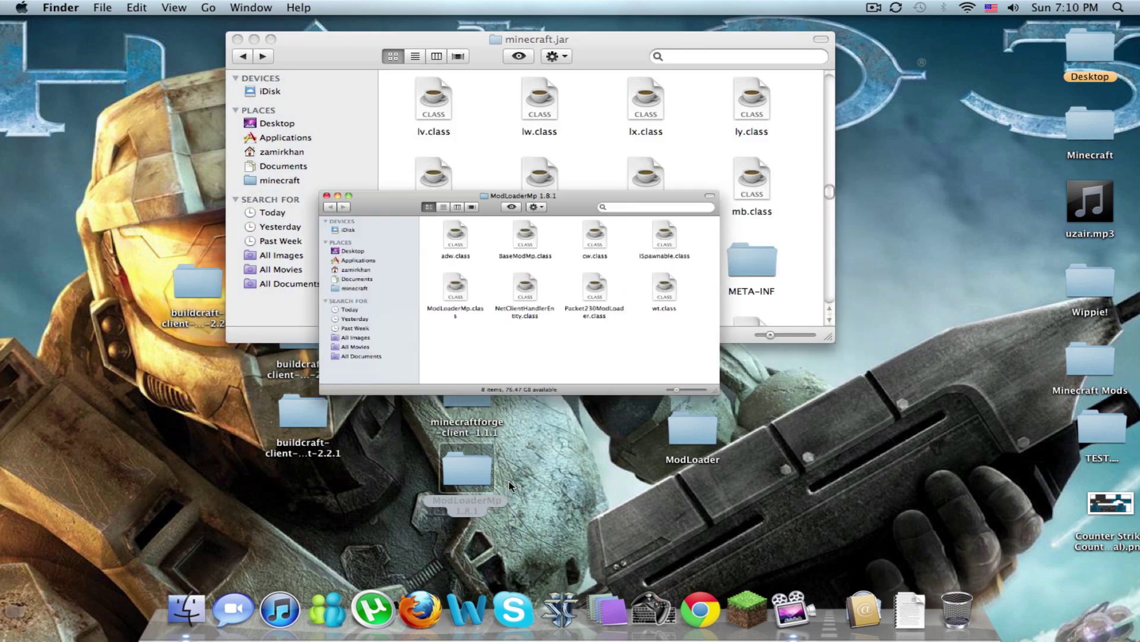
pyautogui.moveTo(814, 274); pyautogui.dragTo(247, 45)
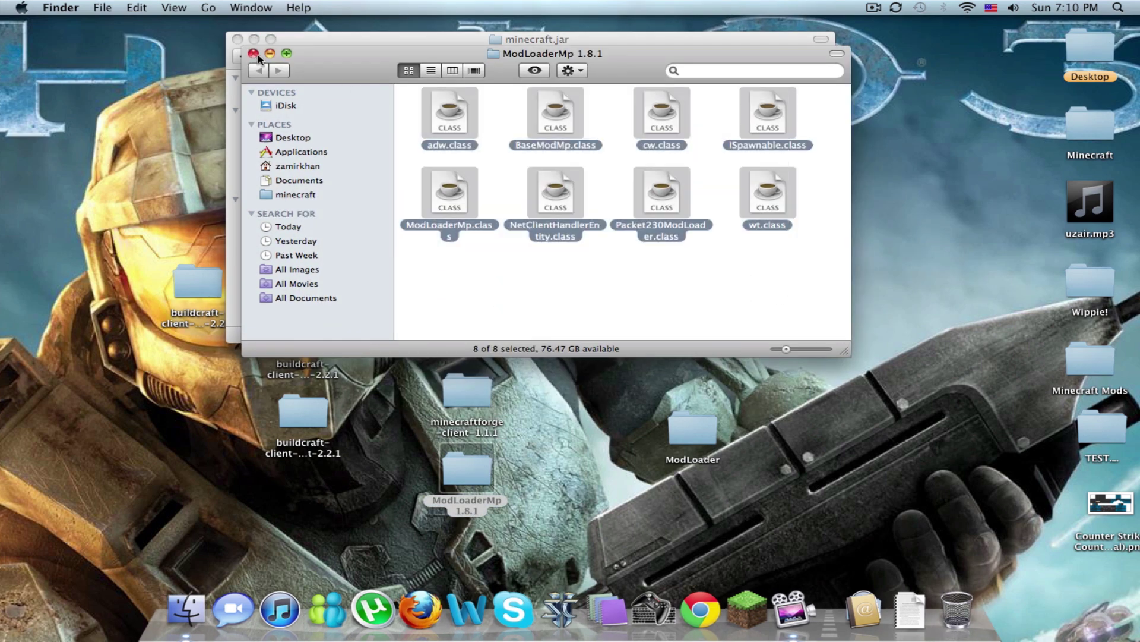
pyautogui.click(253, 53)
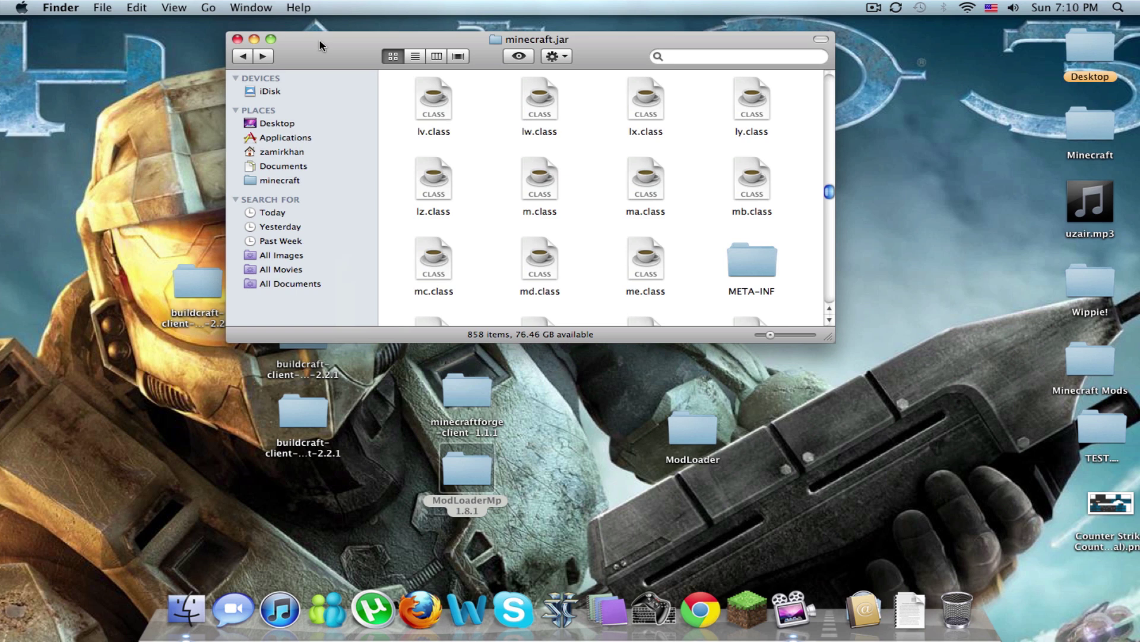
# Step: Open the mods folder inside the minecraft folder
pyautogui.moveTo(336, 53); pyautogui.dragTo(372, 123)
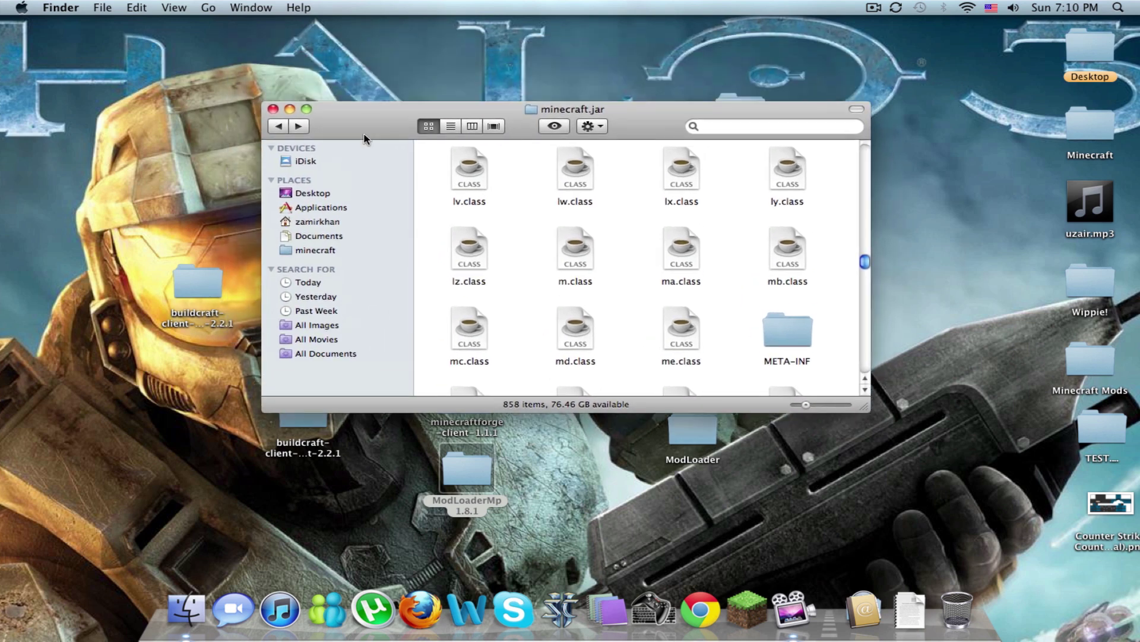
pyautogui.click(325, 250)
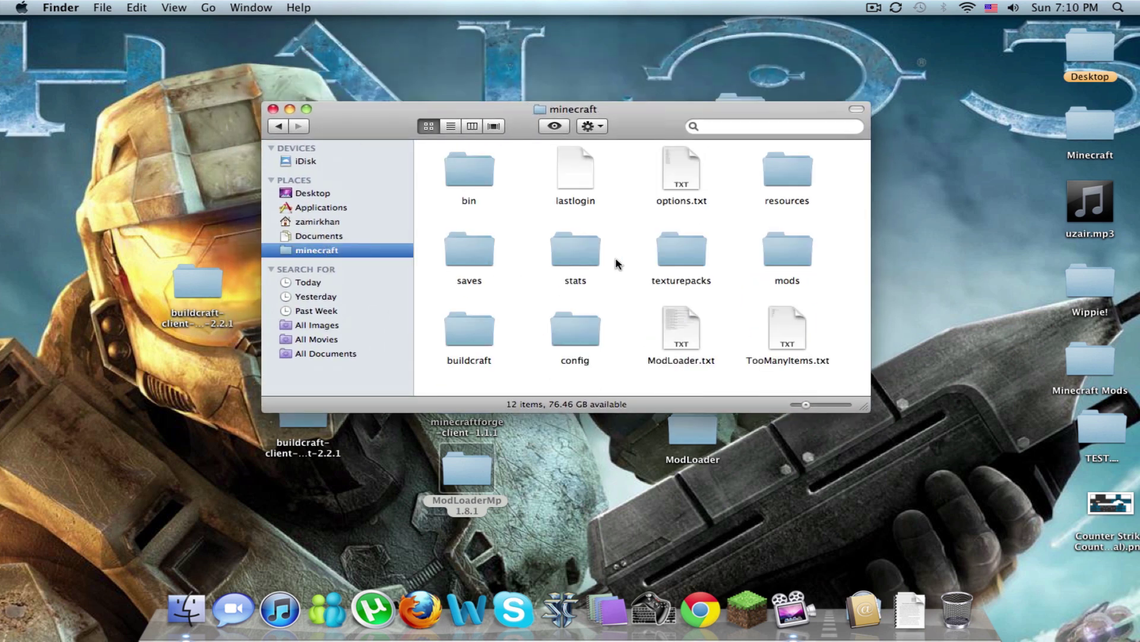
pyautogui.moveTo(835, 295); pyautogui.dragTo(738, 228)
pyautogui.moveTo(854, 292); pyautogui.dragTo(736, 211)
pyautogui.doubleClick(795, 251)
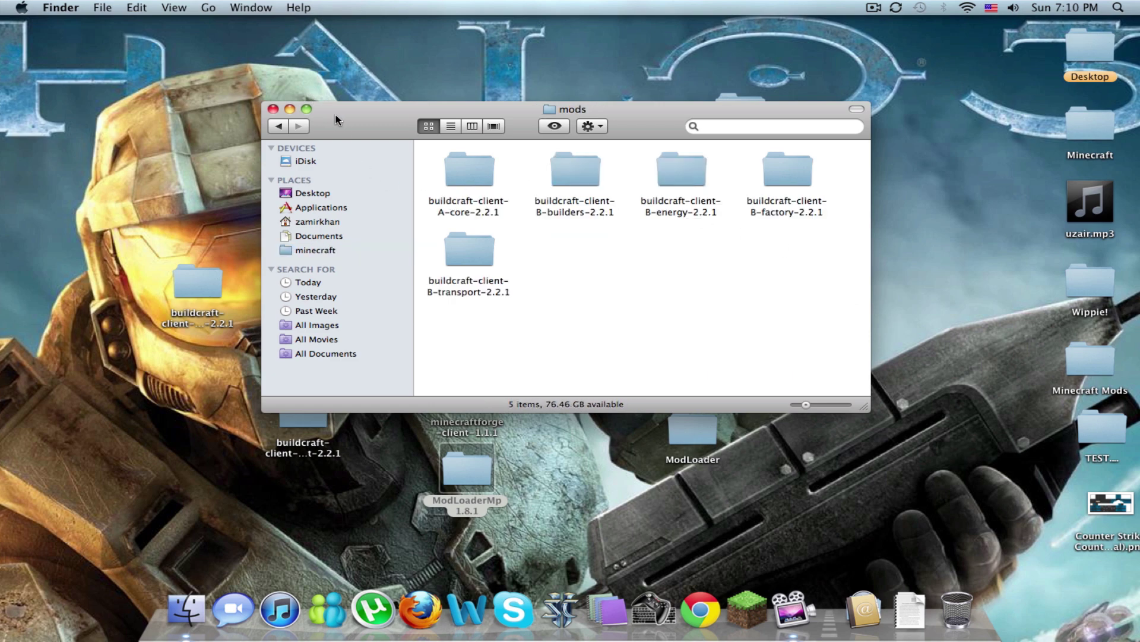
# Step: Move the mods window aside and highlight the five buildcraft-client folders on the desktop
pyautogui.moveTo(335, 118); pyautogui.dragTo(622, 182)
pyautogui.moveTo(400, 470); pyautogui.dragTo(160, 179)
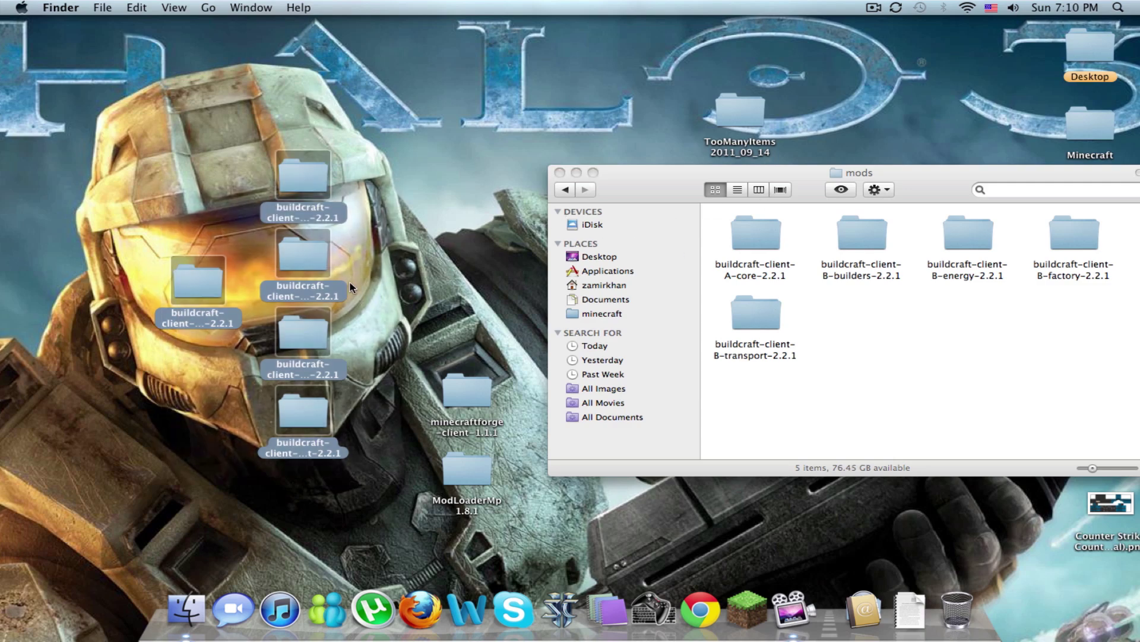
pyautogui.moveTo(302, 280); pyautogui.dragTo(306, 325)
pyautogui.click(417, 305)
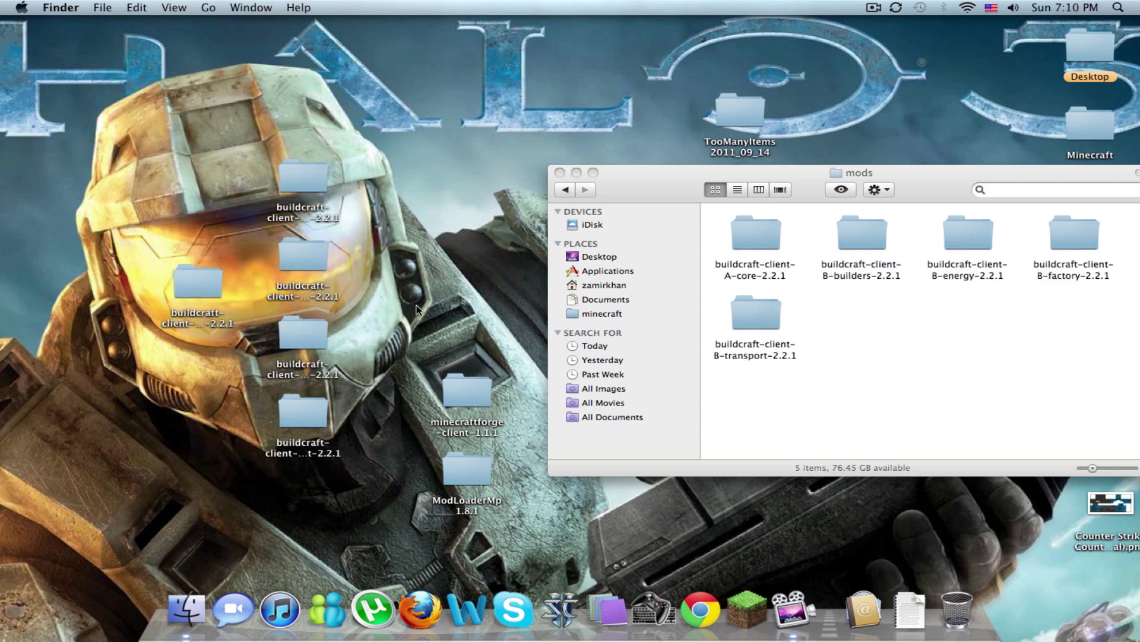
# Step: Return to the minecraft folder and open minecraft.jar inside bin, keeping the TooManyItems desktop folder uncovered
pyautogui.moveTo(658, 189); pyautogui.dragTo(228, 110)
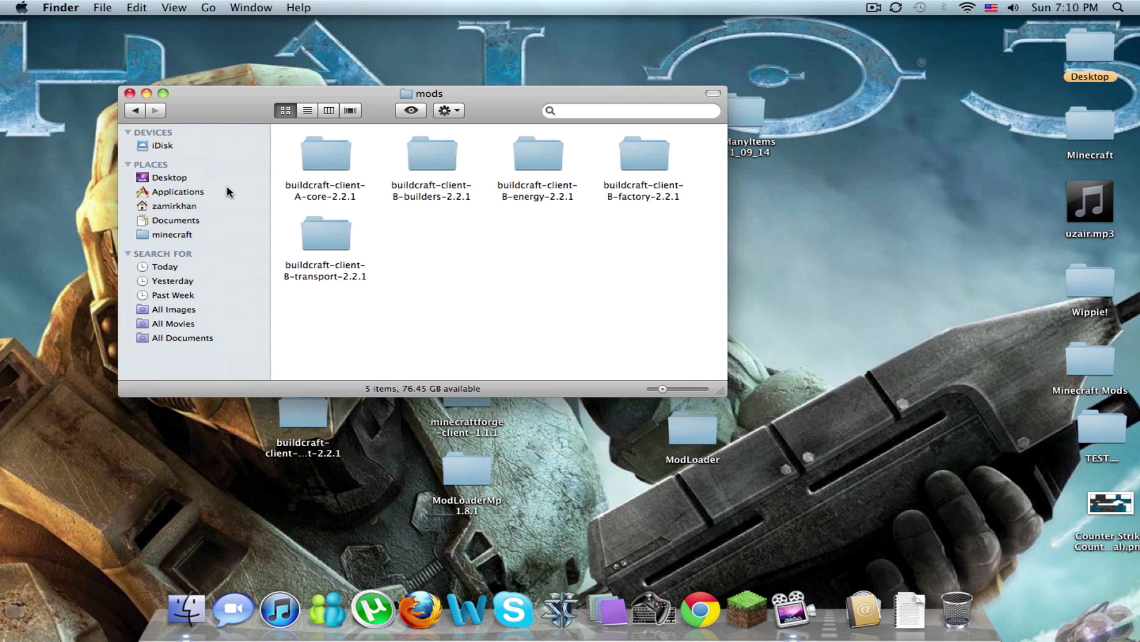
pyautogui.click(174, 236)
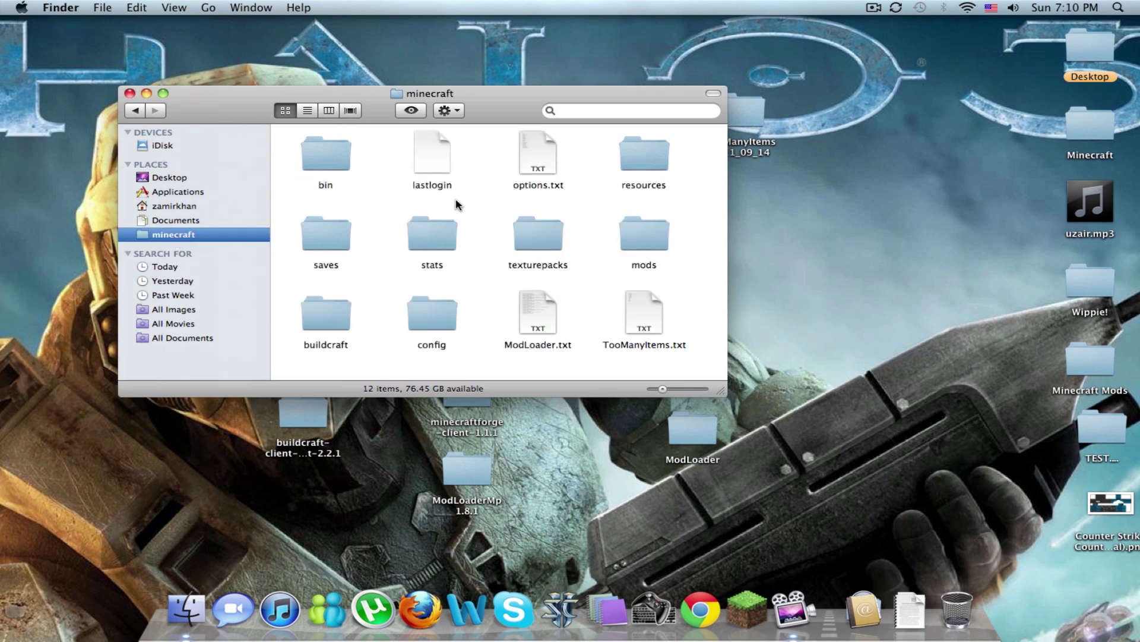
pyautogui.doubleClick(351, 150)
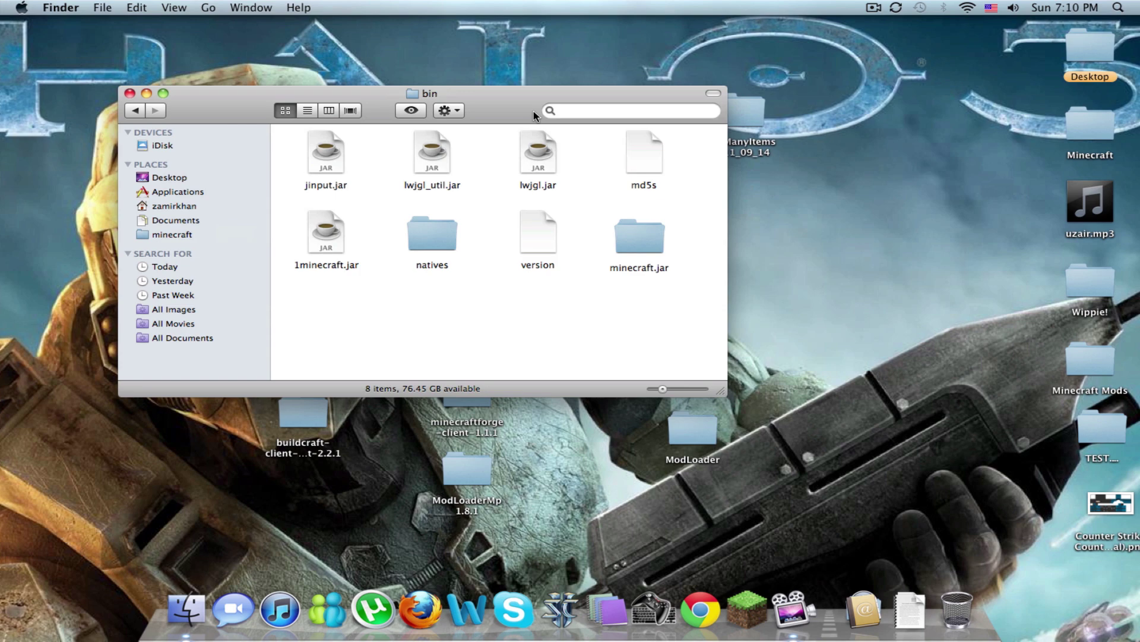
pyautogui.moveTo(535, 115); pyautogui.dragTo(586, 297)
pyautogui.doubleClick(698, 427)
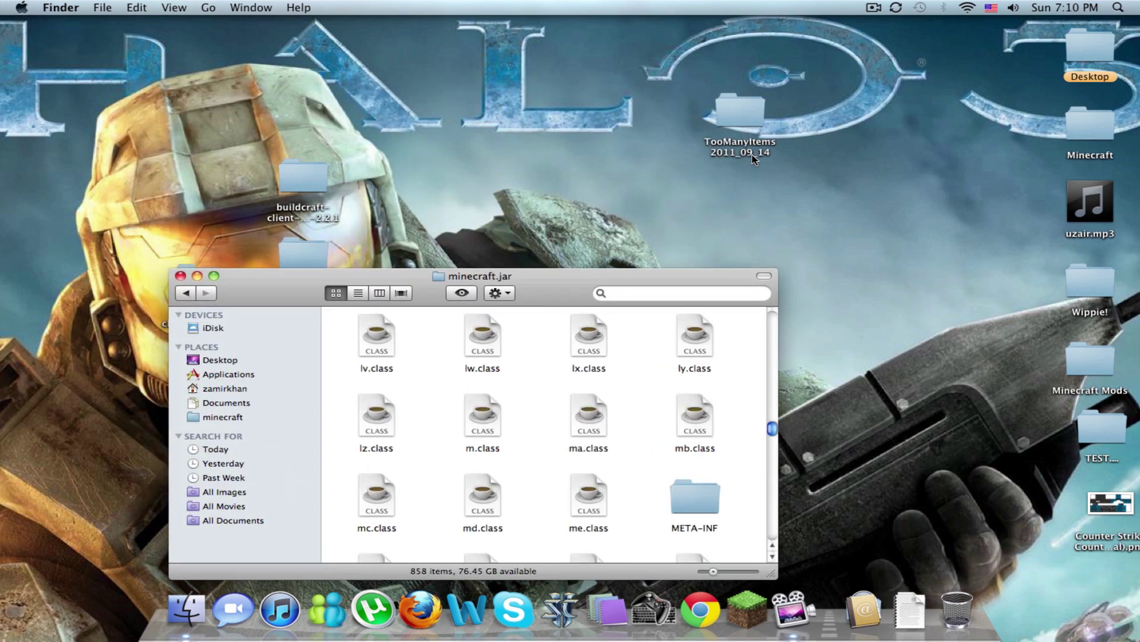
# Step: Open the TooManyItems2011_09_14 folder, select all its class files, and close both it and the minecraft.jar window
pyautogui.doubleClick(745, 98)
pyautogui.moveTo(585, 269); pyautogui.dragTo(852, 488)
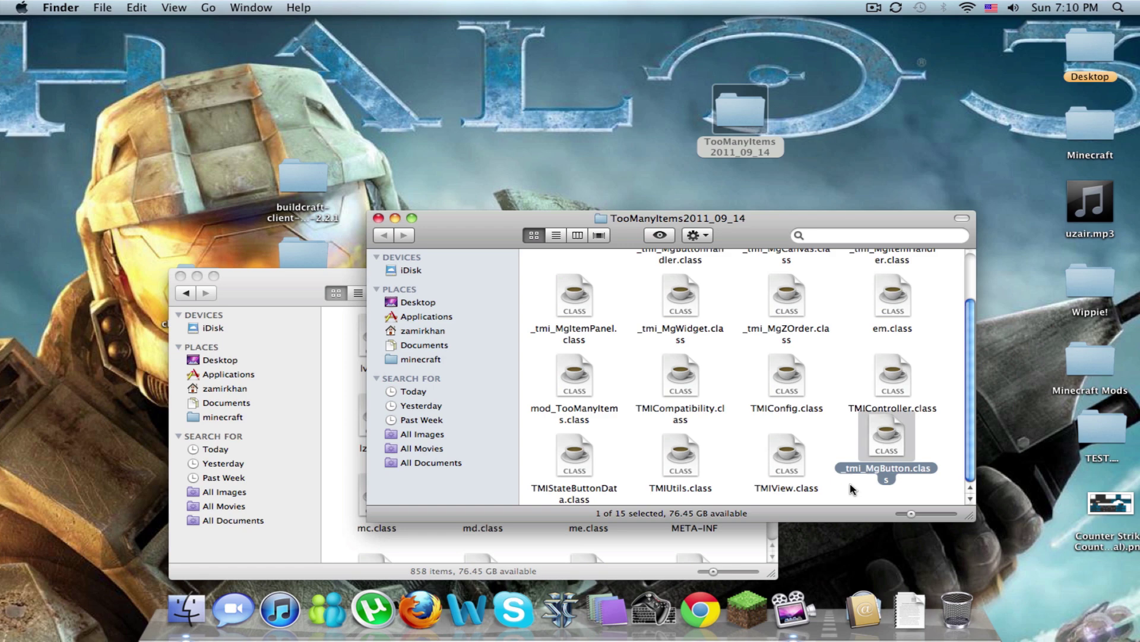
pyautogui.press('super+a')
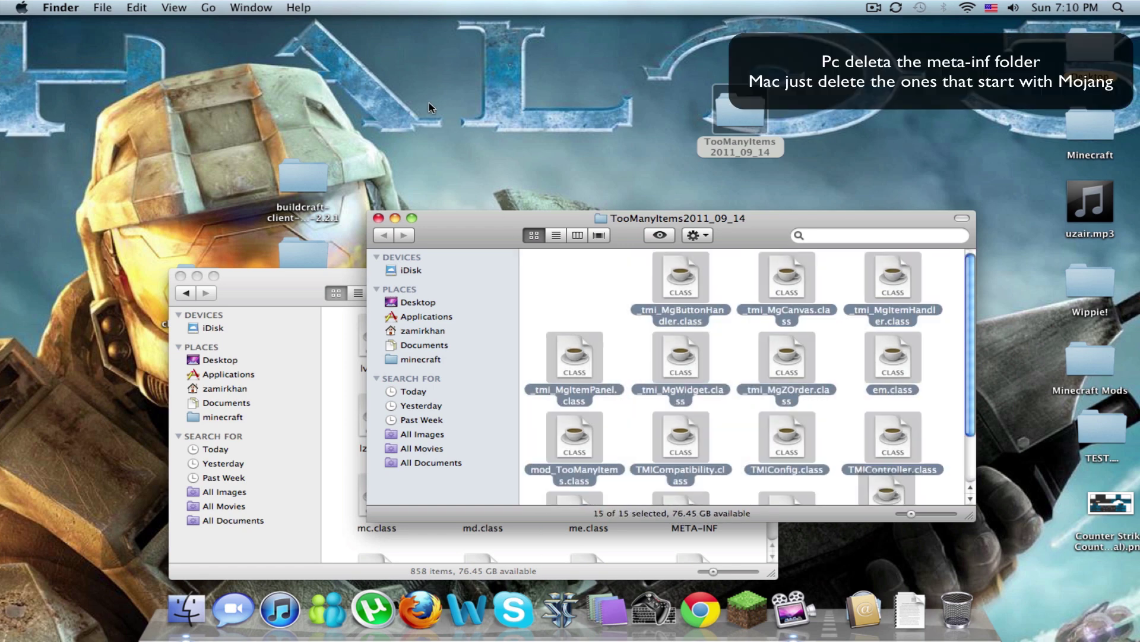
pyautogui.click(378, 218)
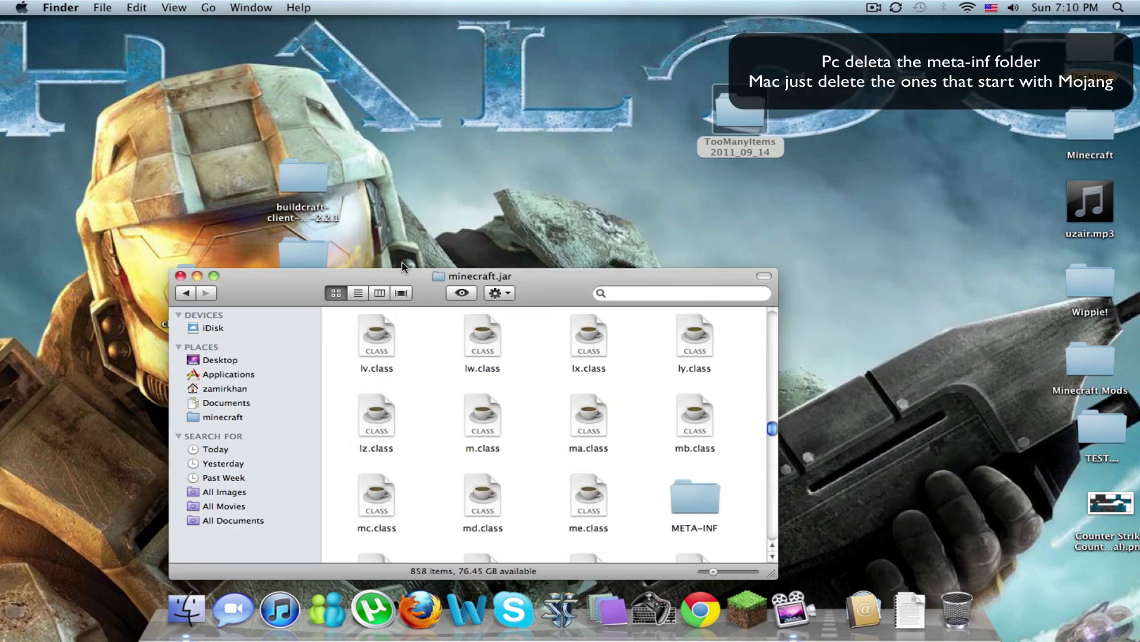
pyautogui.click(181, 276)
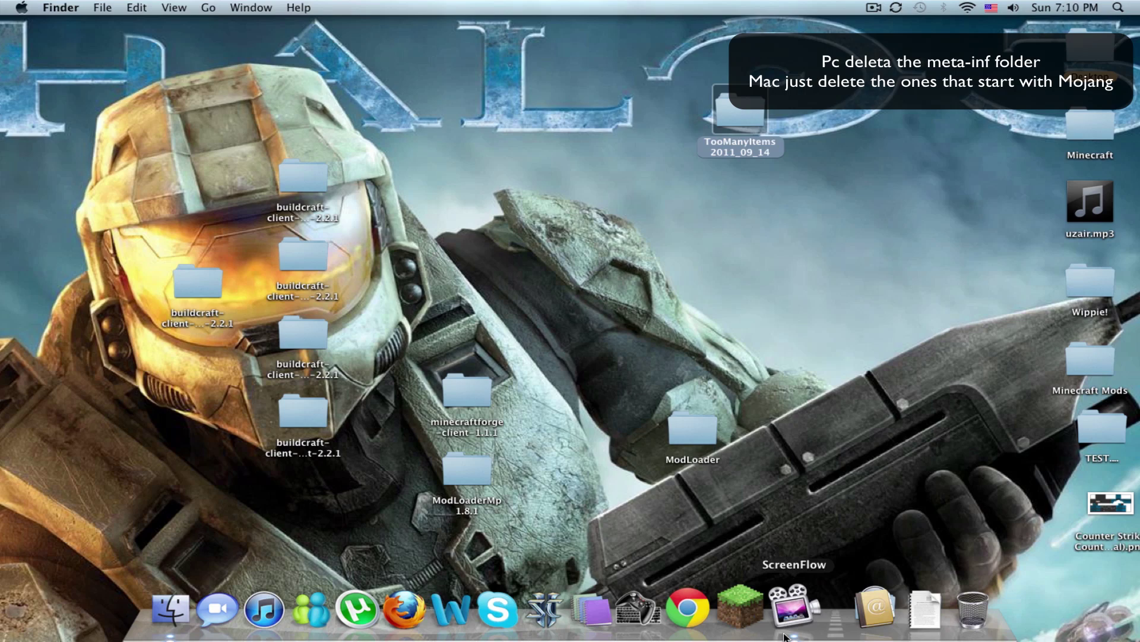
# Step: Launch Minecraft, log in with the saved account credentials, and enlarge the game window
pyautogui.click(747, 600)
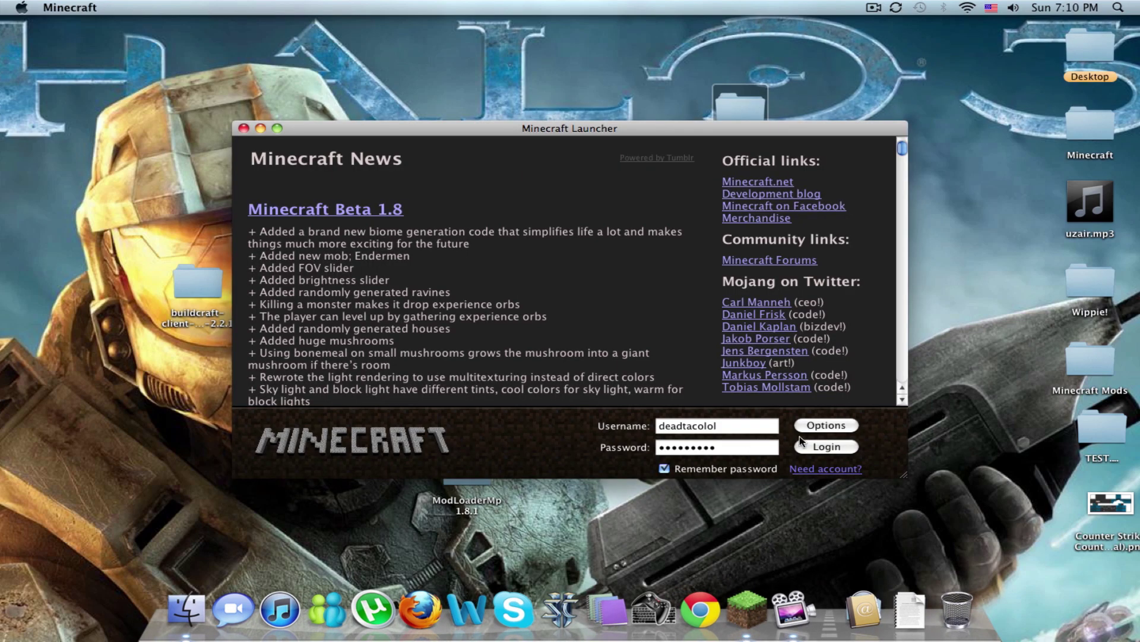
pyautogui.click(803, 446)
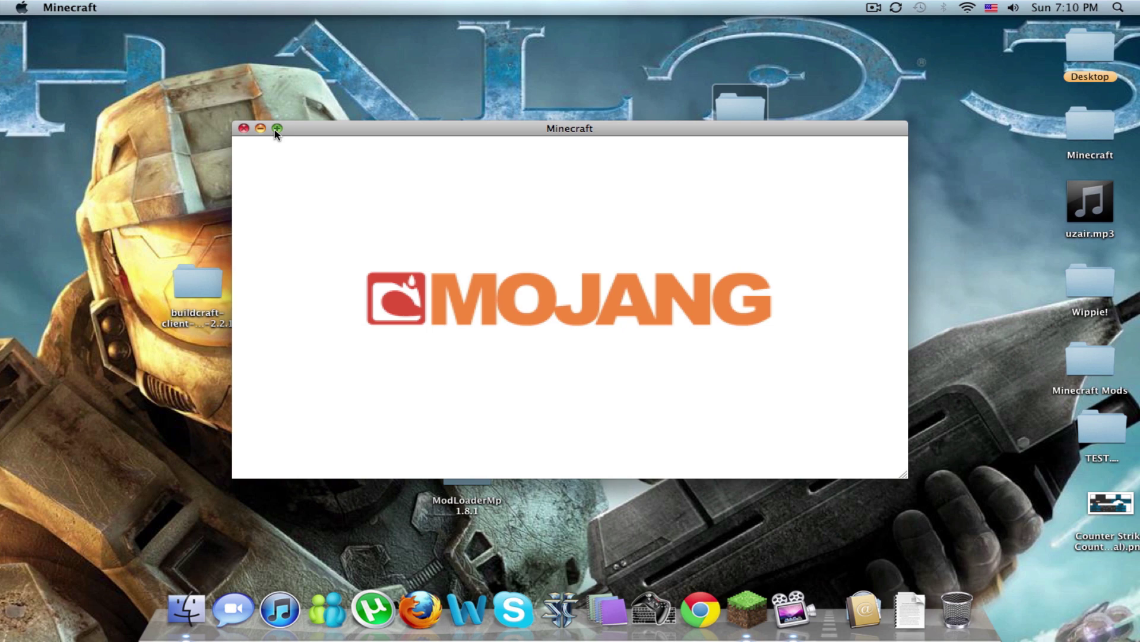
pyautogui.click(277, 128)
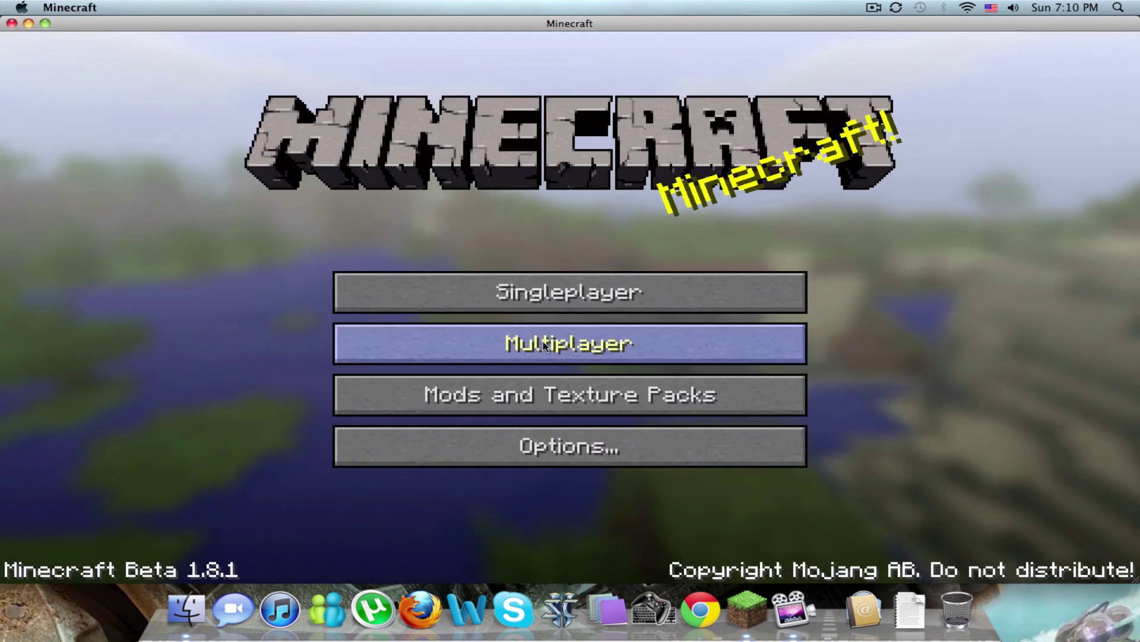
# Step: Create a single-player Survival world named New World and open the inventory to check the TooManyItems panel
pyautogui.click(528, 297)
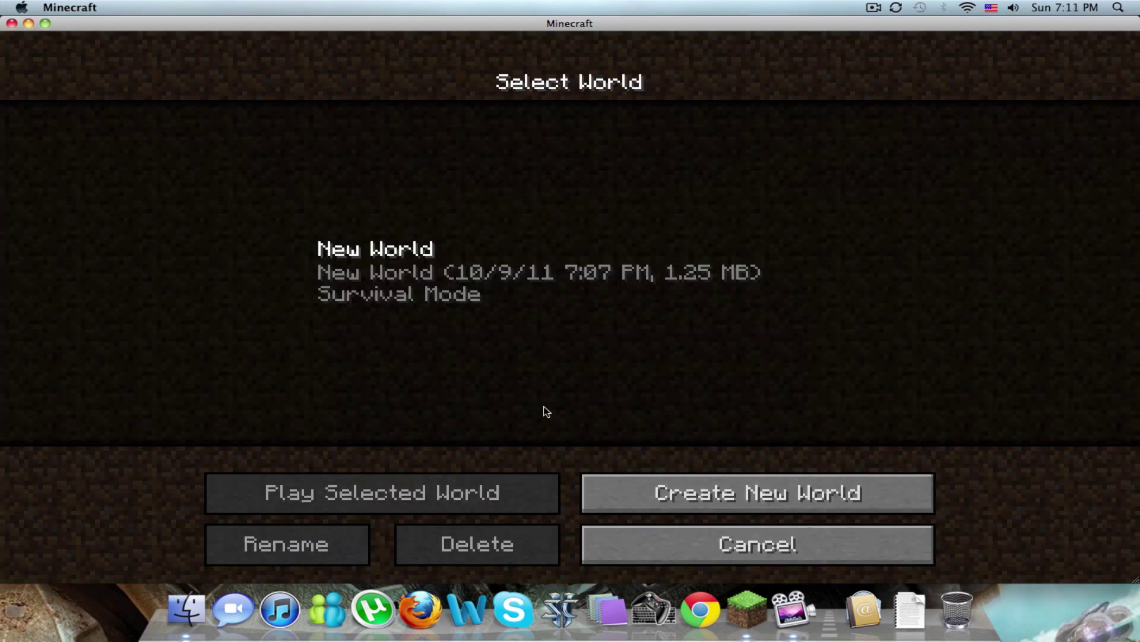
pyautogui.click(646, 484)
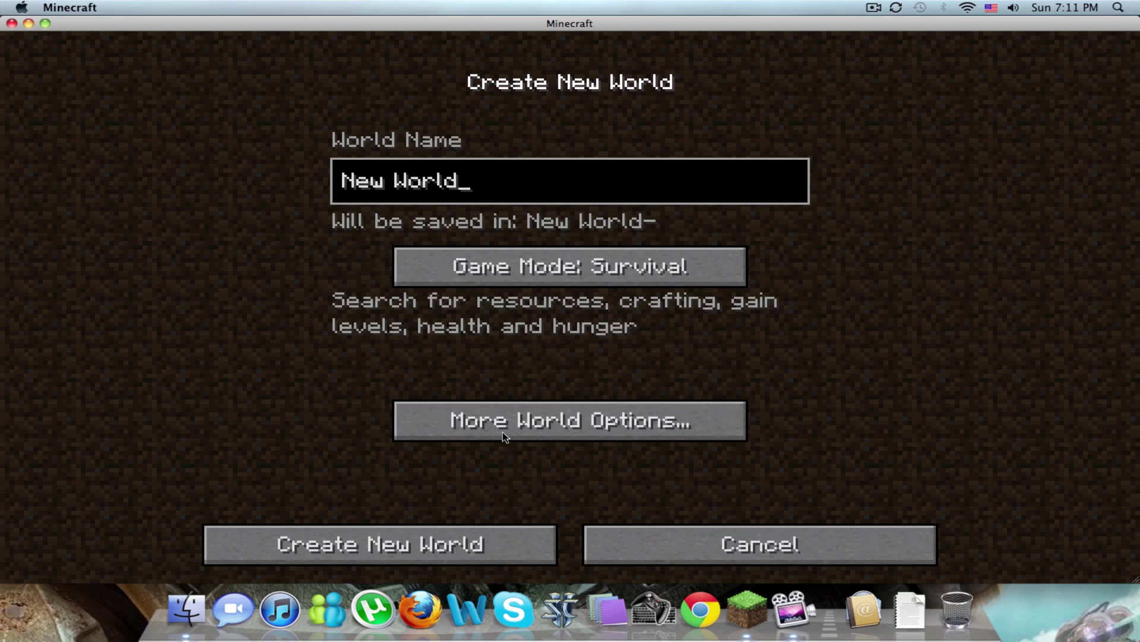
pyautogui.click(503, 538)
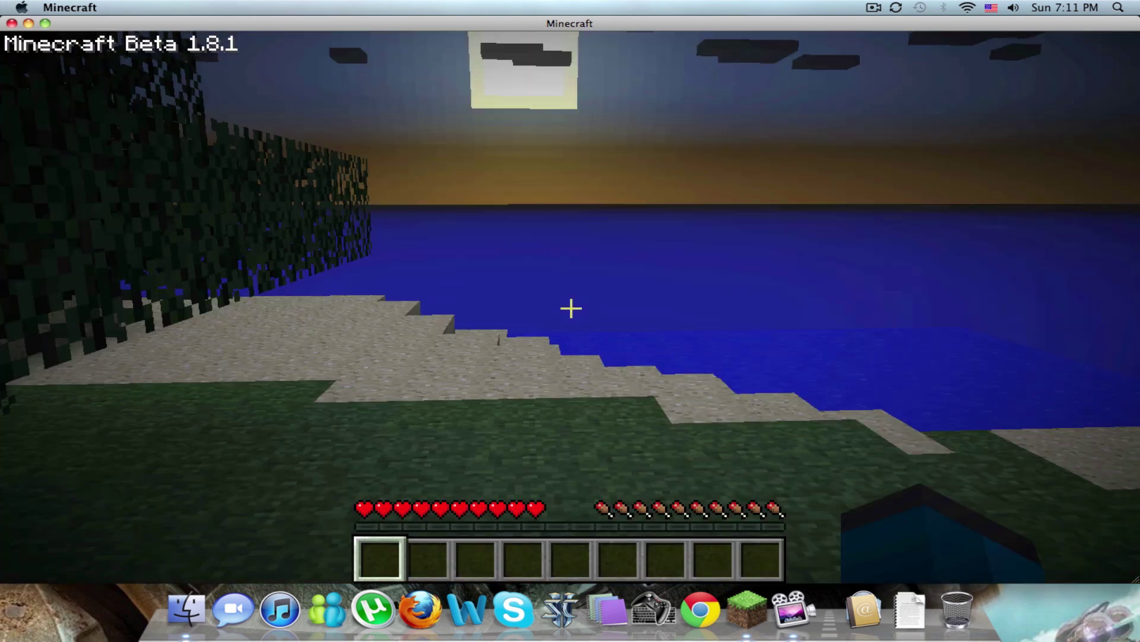
pyautogui.press('e')
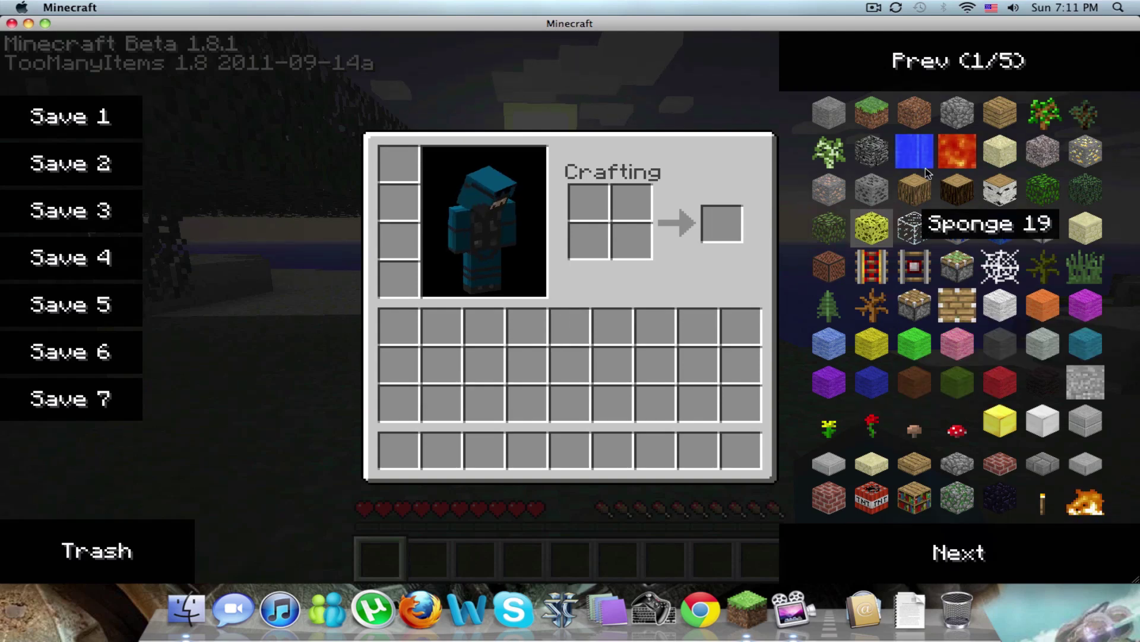
# Step: Take three 64-item stacks of Iron Transport Pipe from page 5 of the TooManyItems list and return to the world
pyautogui.click(909, 88)
pyautogui.click(920, 116)
pyautogui.click(921, 116)
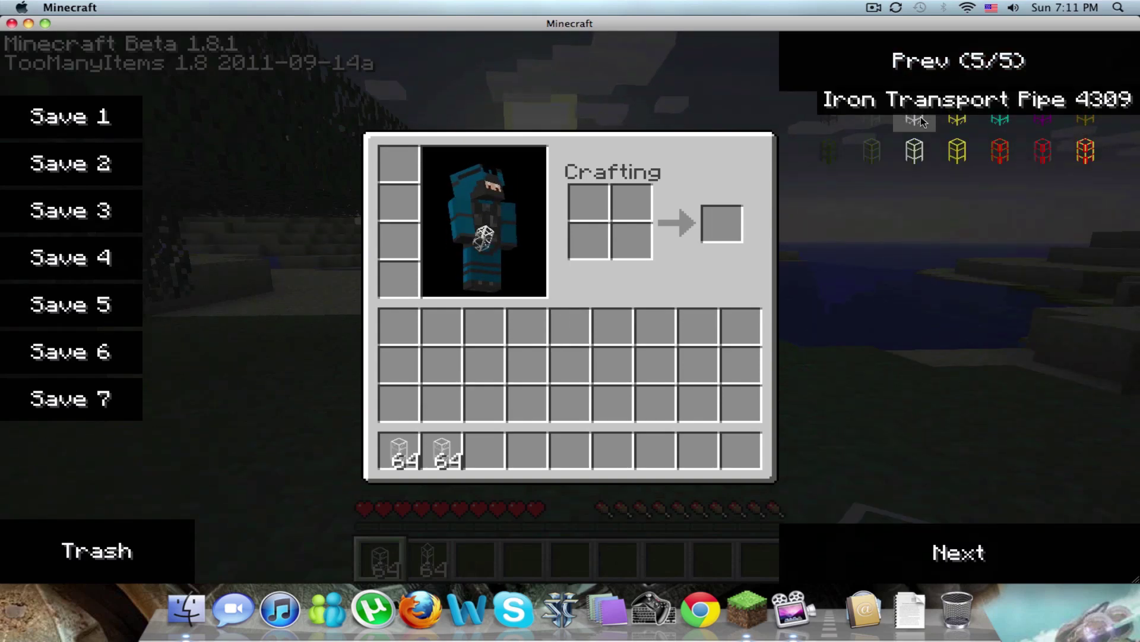
pyautogui.click(921, 116)
pyautogui.press('e')
# Step: Place a straight row of transport pipes on the grass beside the water and turn its end at a right angle
pyautogui.rightClick(571, 307)
pyautogui.press('d')
pyautogui.rightClick(571, 308)
pyautogui.rightClick(571, 309)
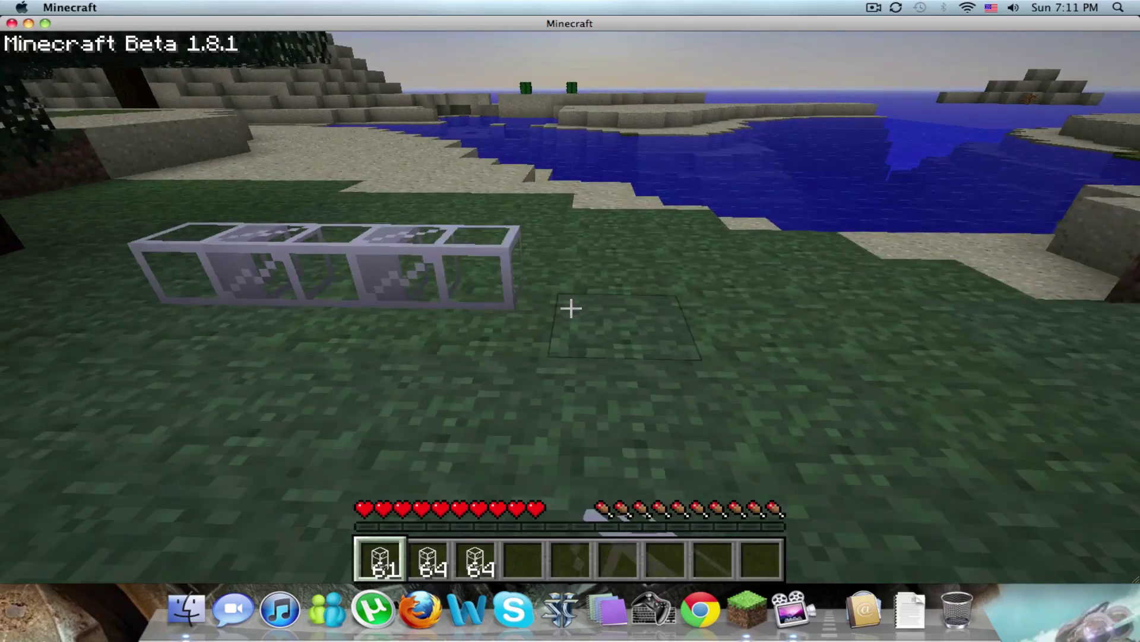
pyautogui.rightClick(571, 308)
pyautogui.rightClick(571, 309)
# Step: Place more transport pipes on the grass alongside the first row, building parallel rows on its inland side
pyautogui.rightClick(570, 309)
pyautogui.rightClick(570, 308)
pyautogui.rightClick(571, 308)
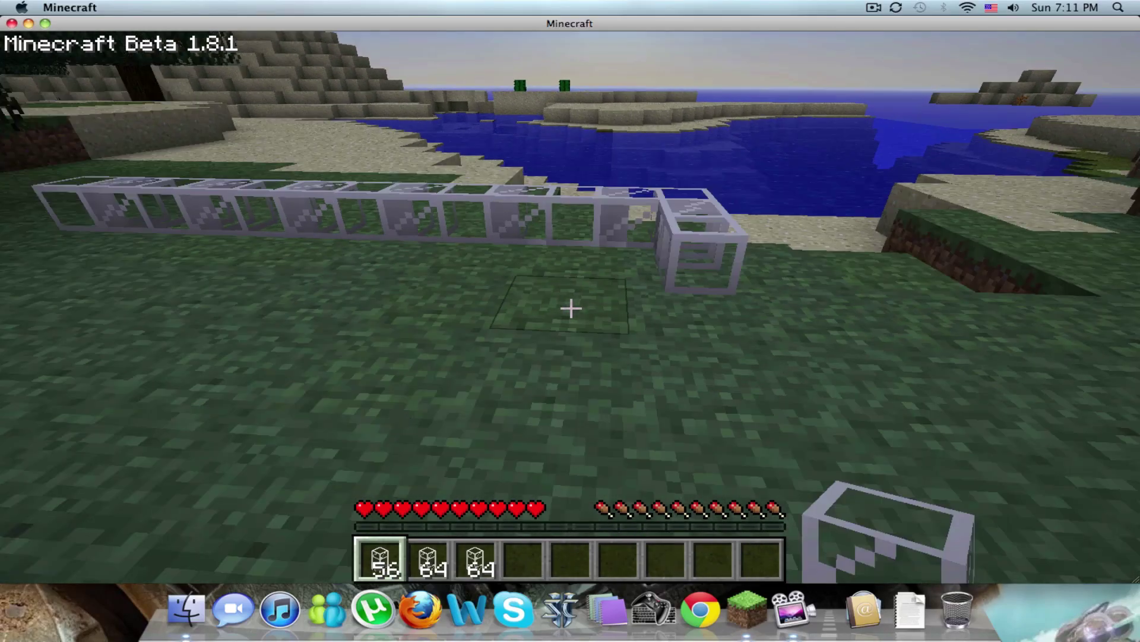
pyautogui.press('a')
pyautogui.rightClick(571, 309)
pyautogui.rightClick(571, 308)
pyautogui.rightClick(571, 308)
pyautogui.rightClick(571, 308)
pyautogui.rightClick(571, 308)
pyautogui.press('d')
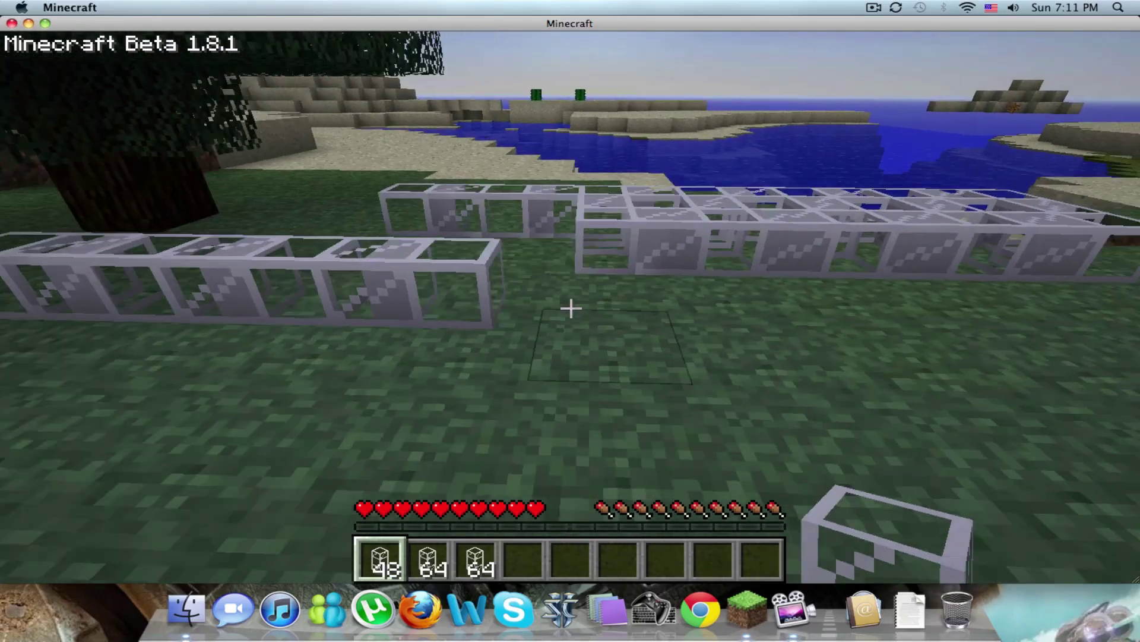
pyautogui.rightClick(571, 309)
pyautogui.press('w')
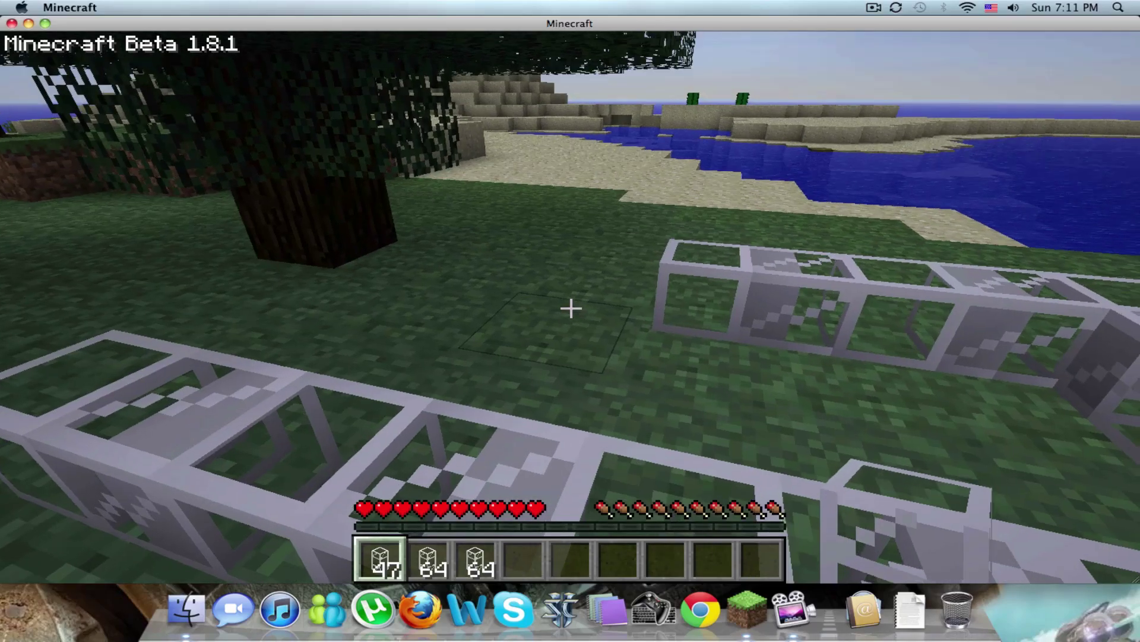
# Step: Extend the pipe rows to the tree trunk and join their ends to form a closed outline
pyautogui.rightClick(570, 308)
pyautogui.rightClick(570, 307)
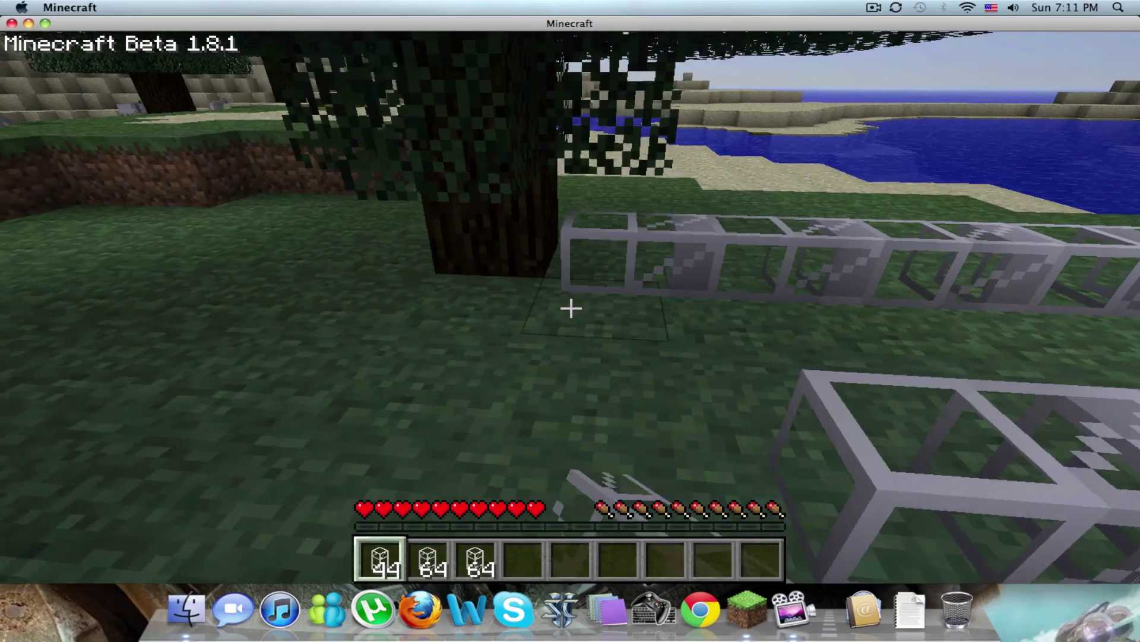
pyautogui.rightClick(570, 308)
pyautogui.rightClick(570, 308)
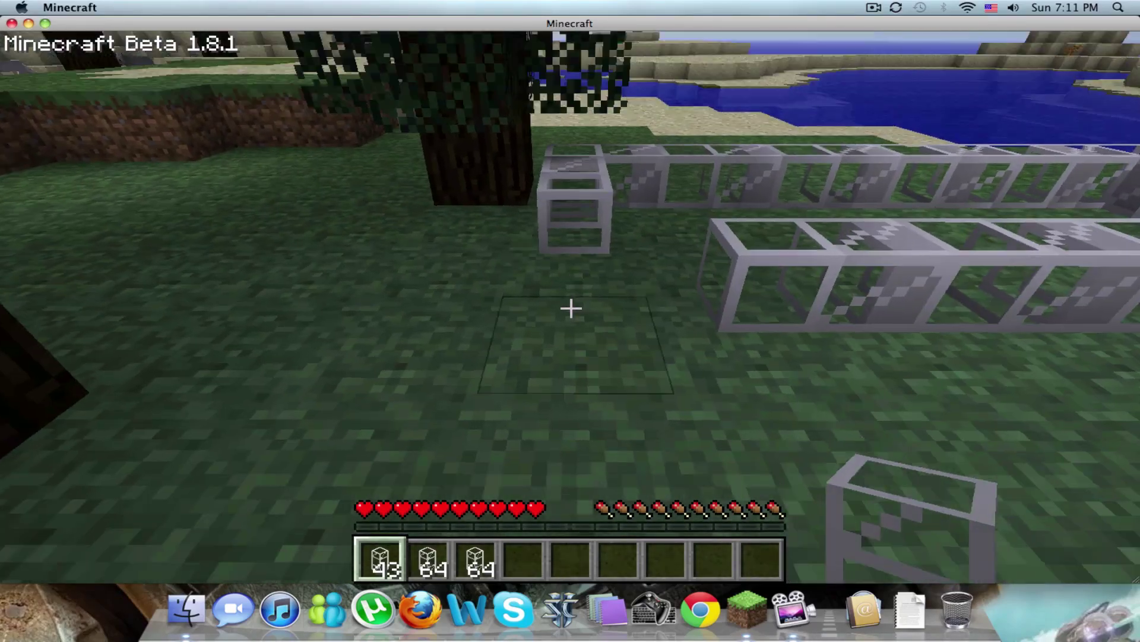
pyautogui.rightClick(570, 307)
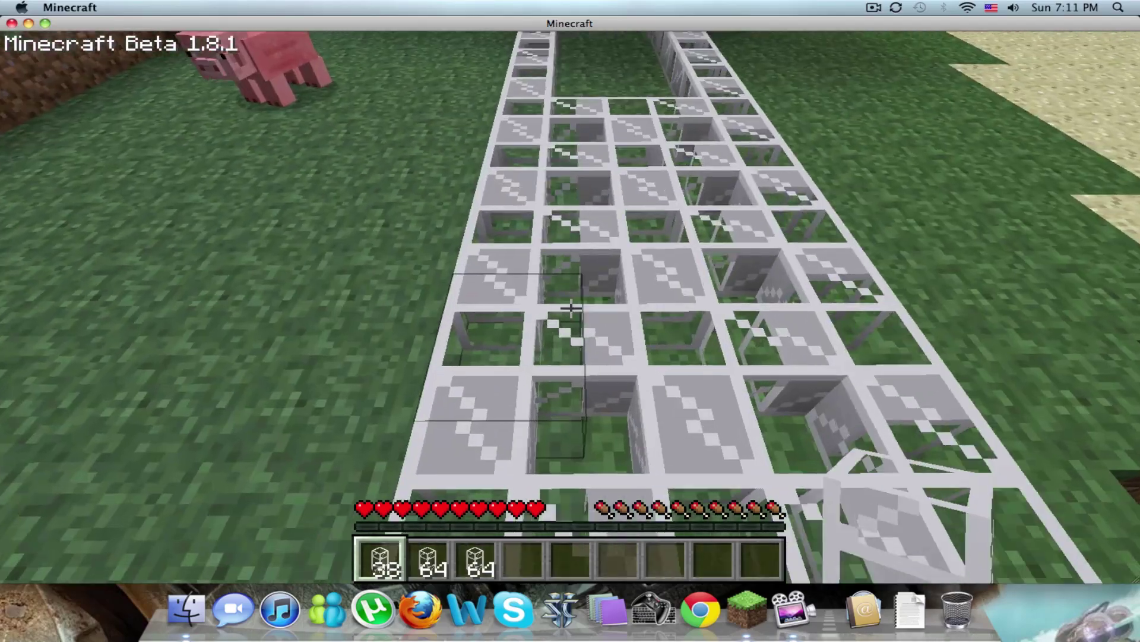
# Step: Fill the grass gap inside the pipe outline with transport pipes, stacking one on top of the grid
pyautogui.press('w')
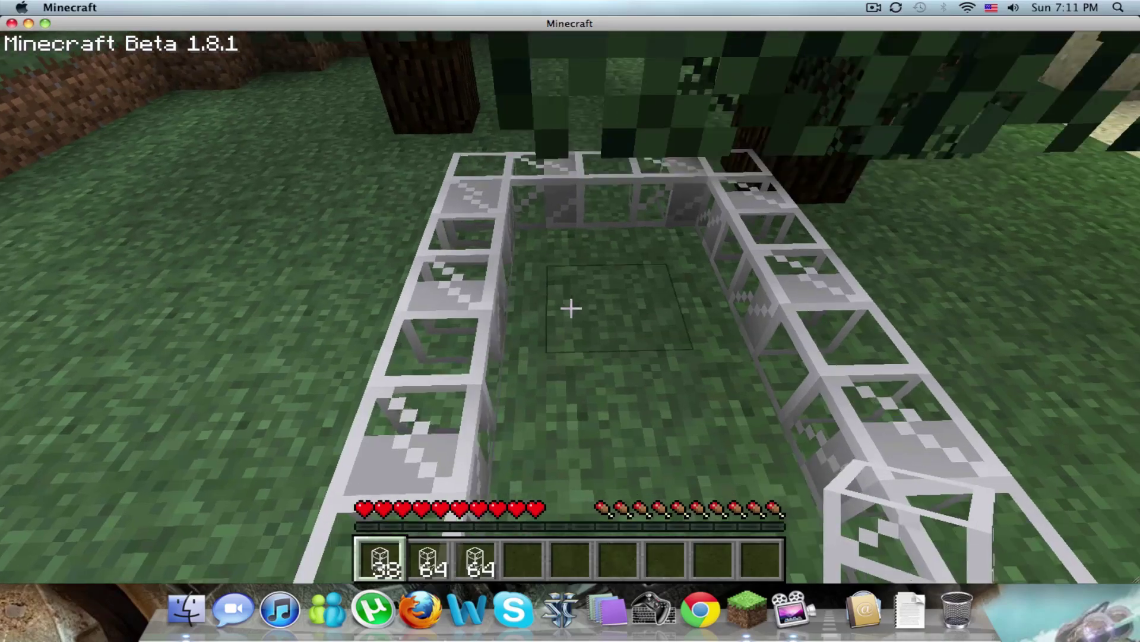
pyautogui.rightClick(571, 308)
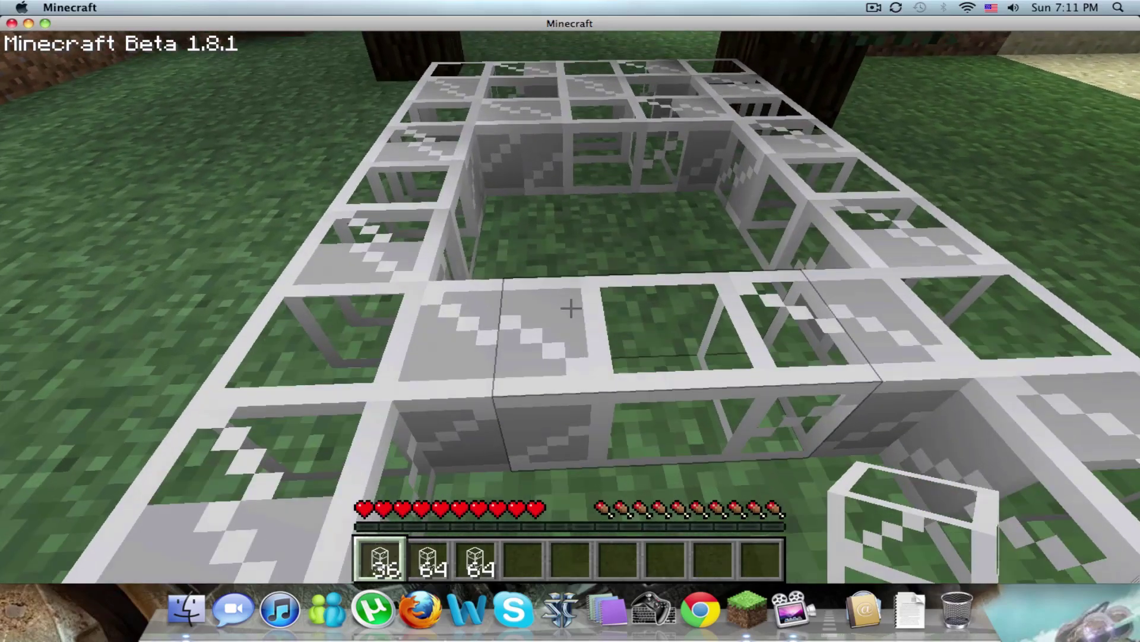
pyautogui.rightClick(571, 308)
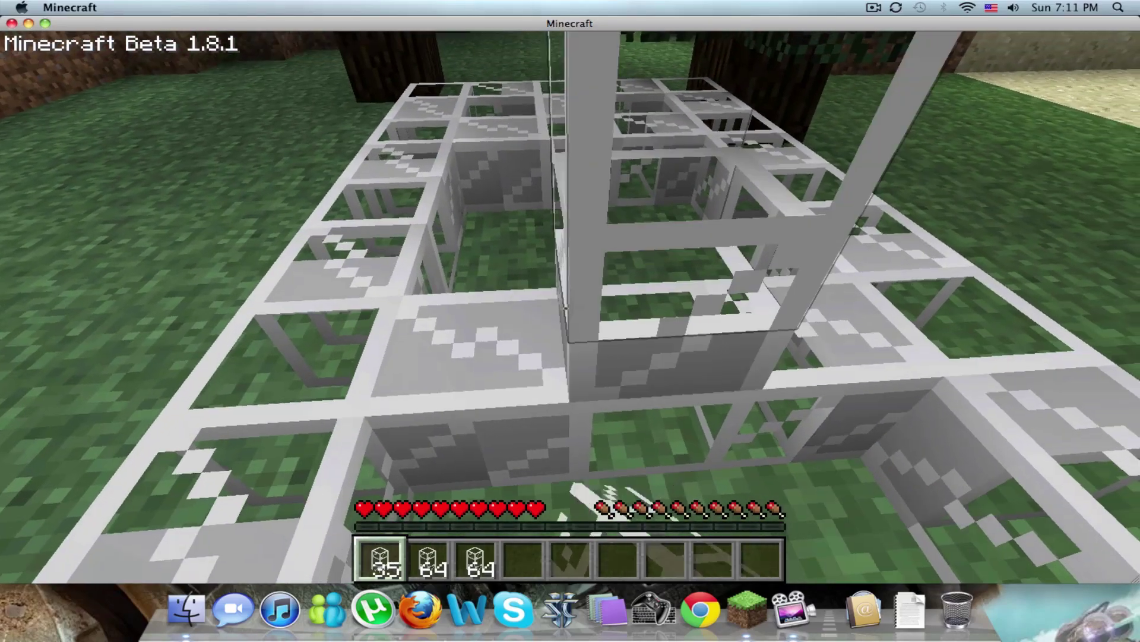
pyautogui.press('space')
pyautogui.rightClick(571, 308)
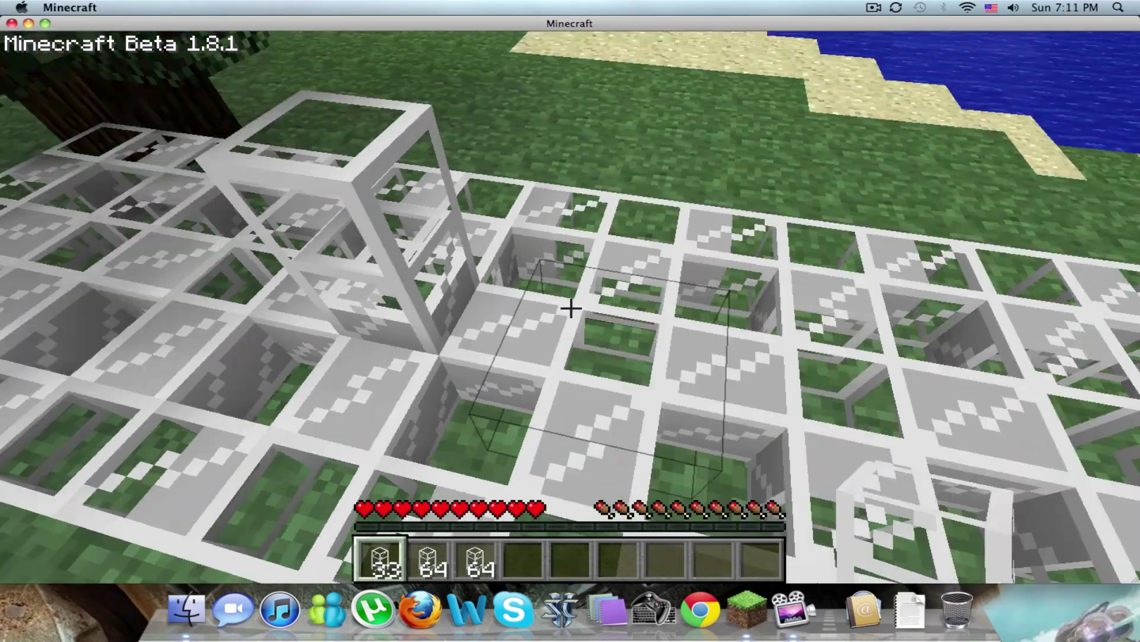
pyautogui.rightClick(570, 307)
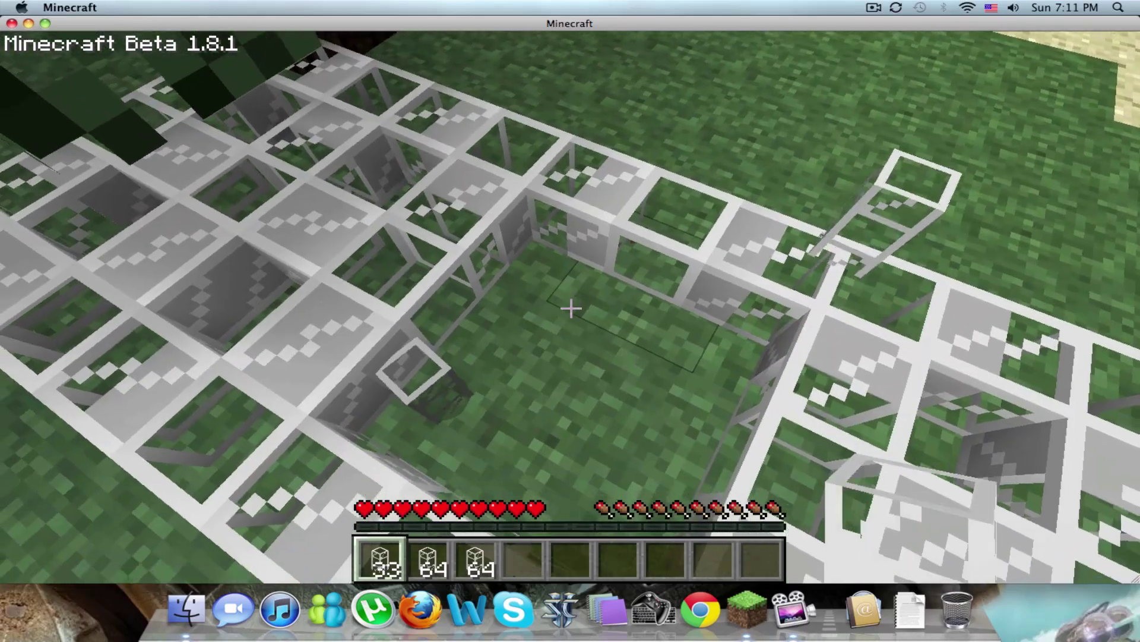
pyautogui.rightClick(570, 308)
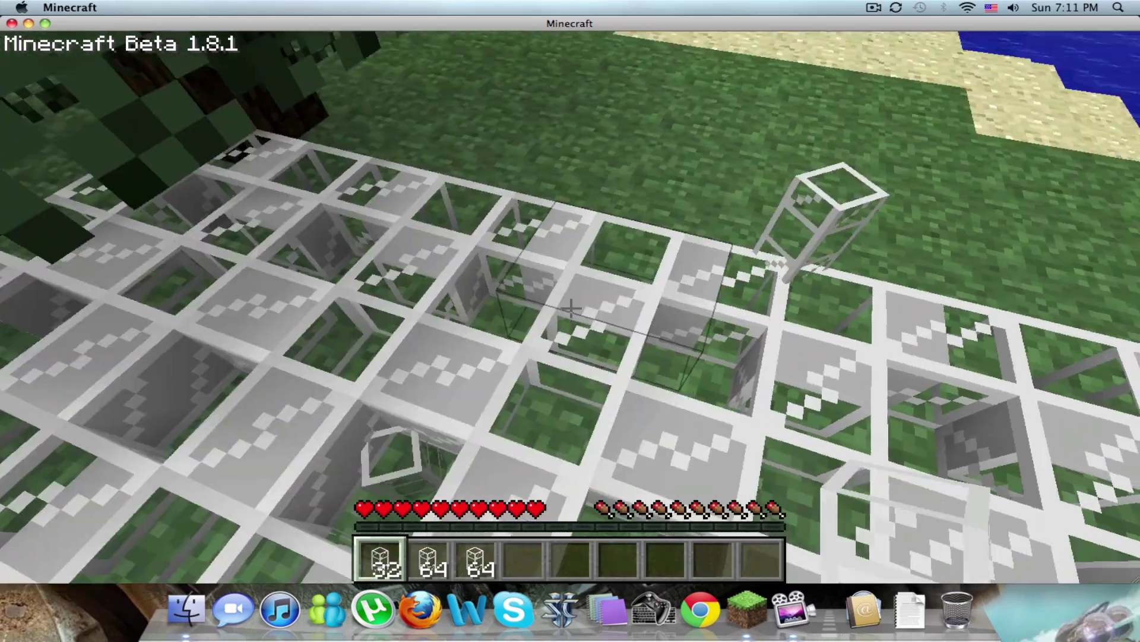
# Step: Walk away from the pipe grid, then save the world and quit to the title screen
pyautogui.press('w')
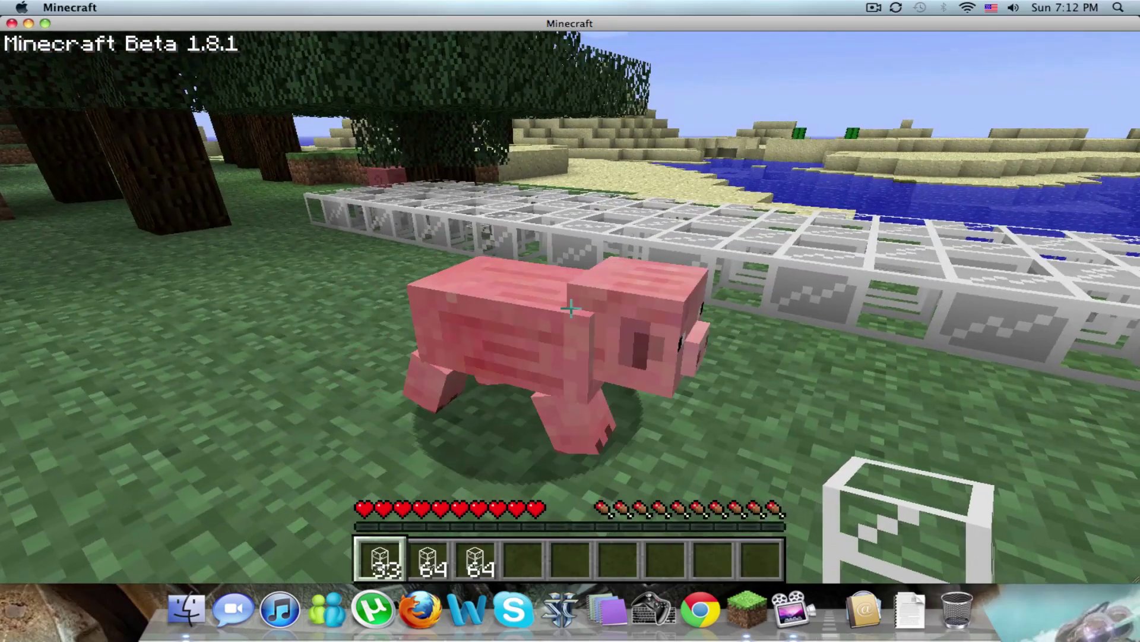
pyautogui.press('Escape')
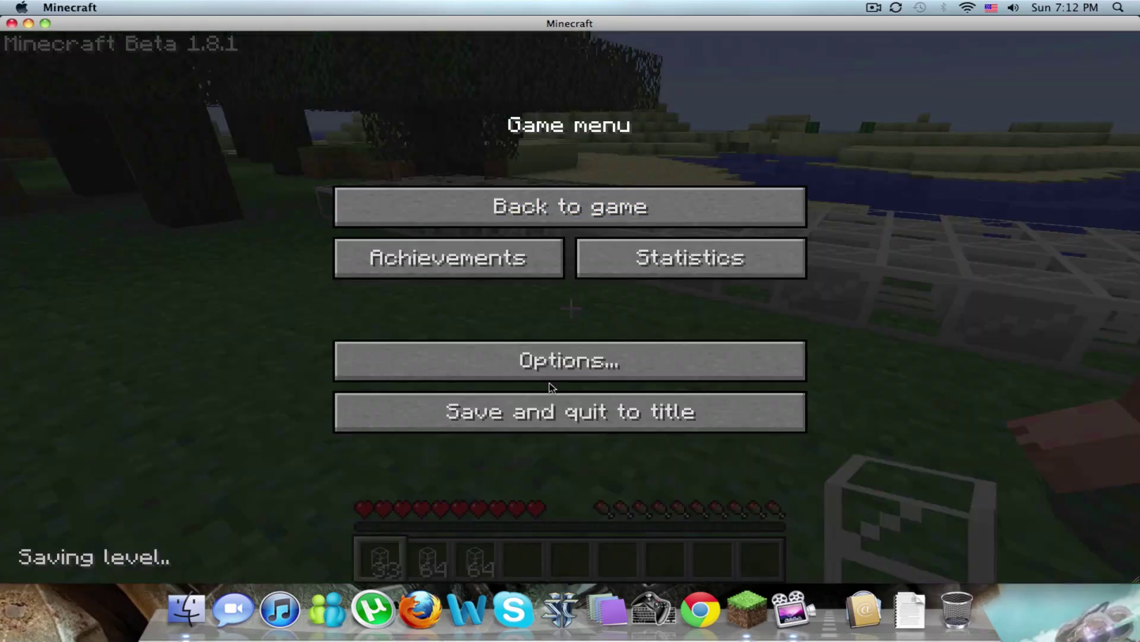
pyautogui.click(569, 409)
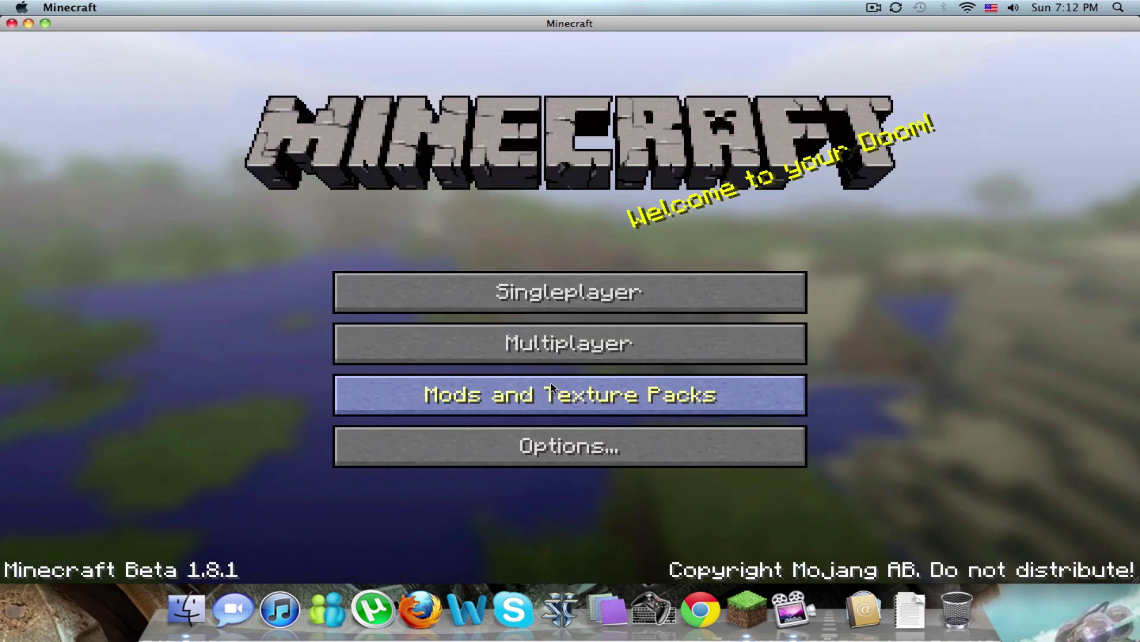